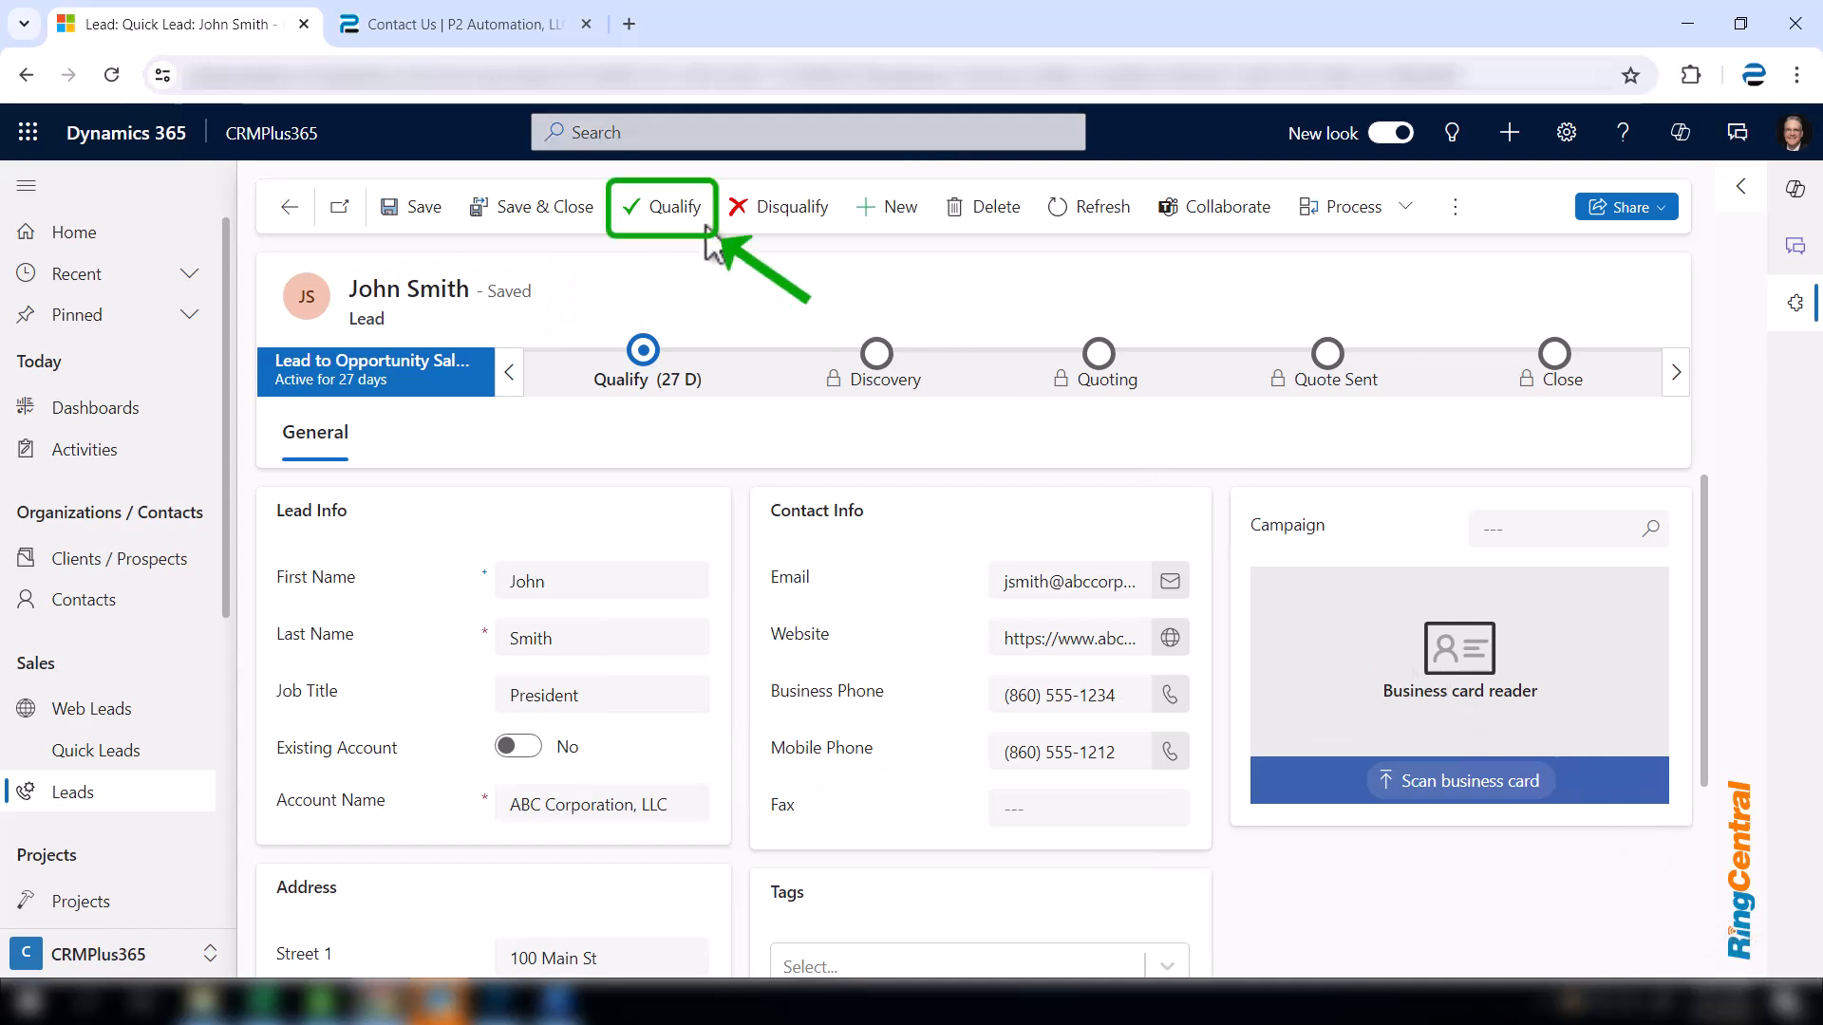
pyautogui.click(676, 220)
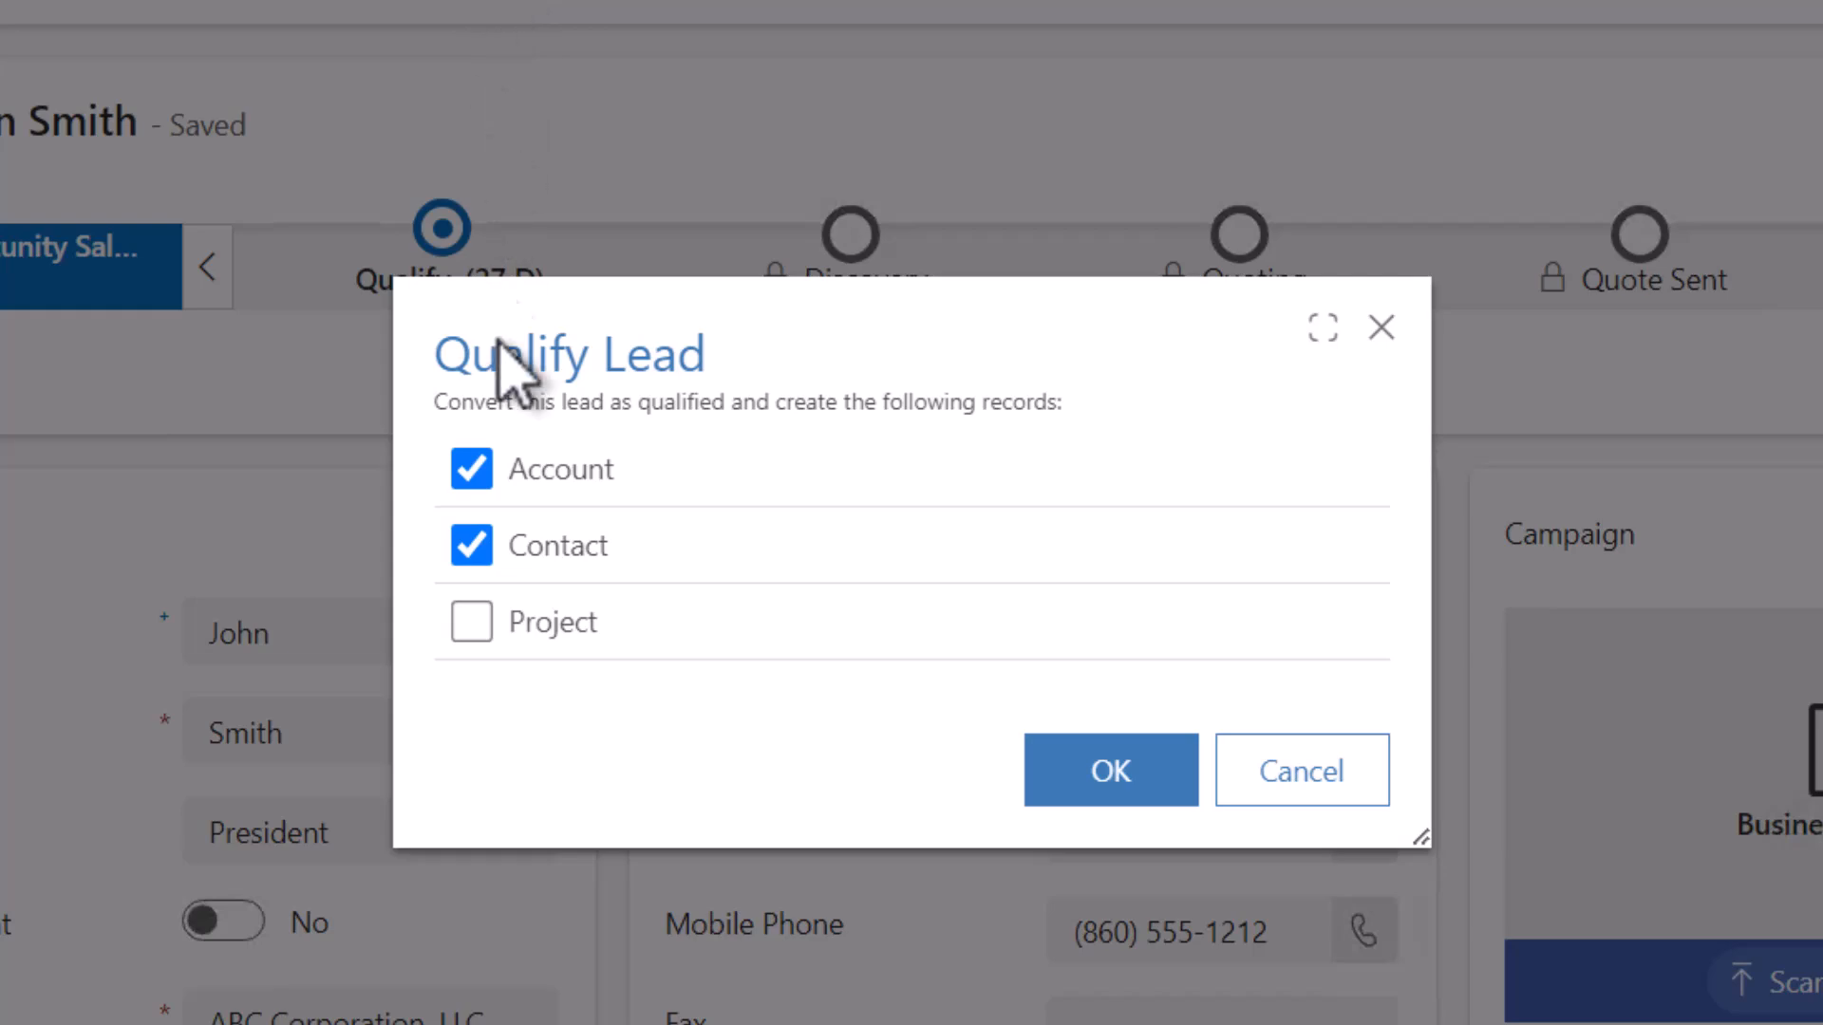
pyautogui.click(470, 636)
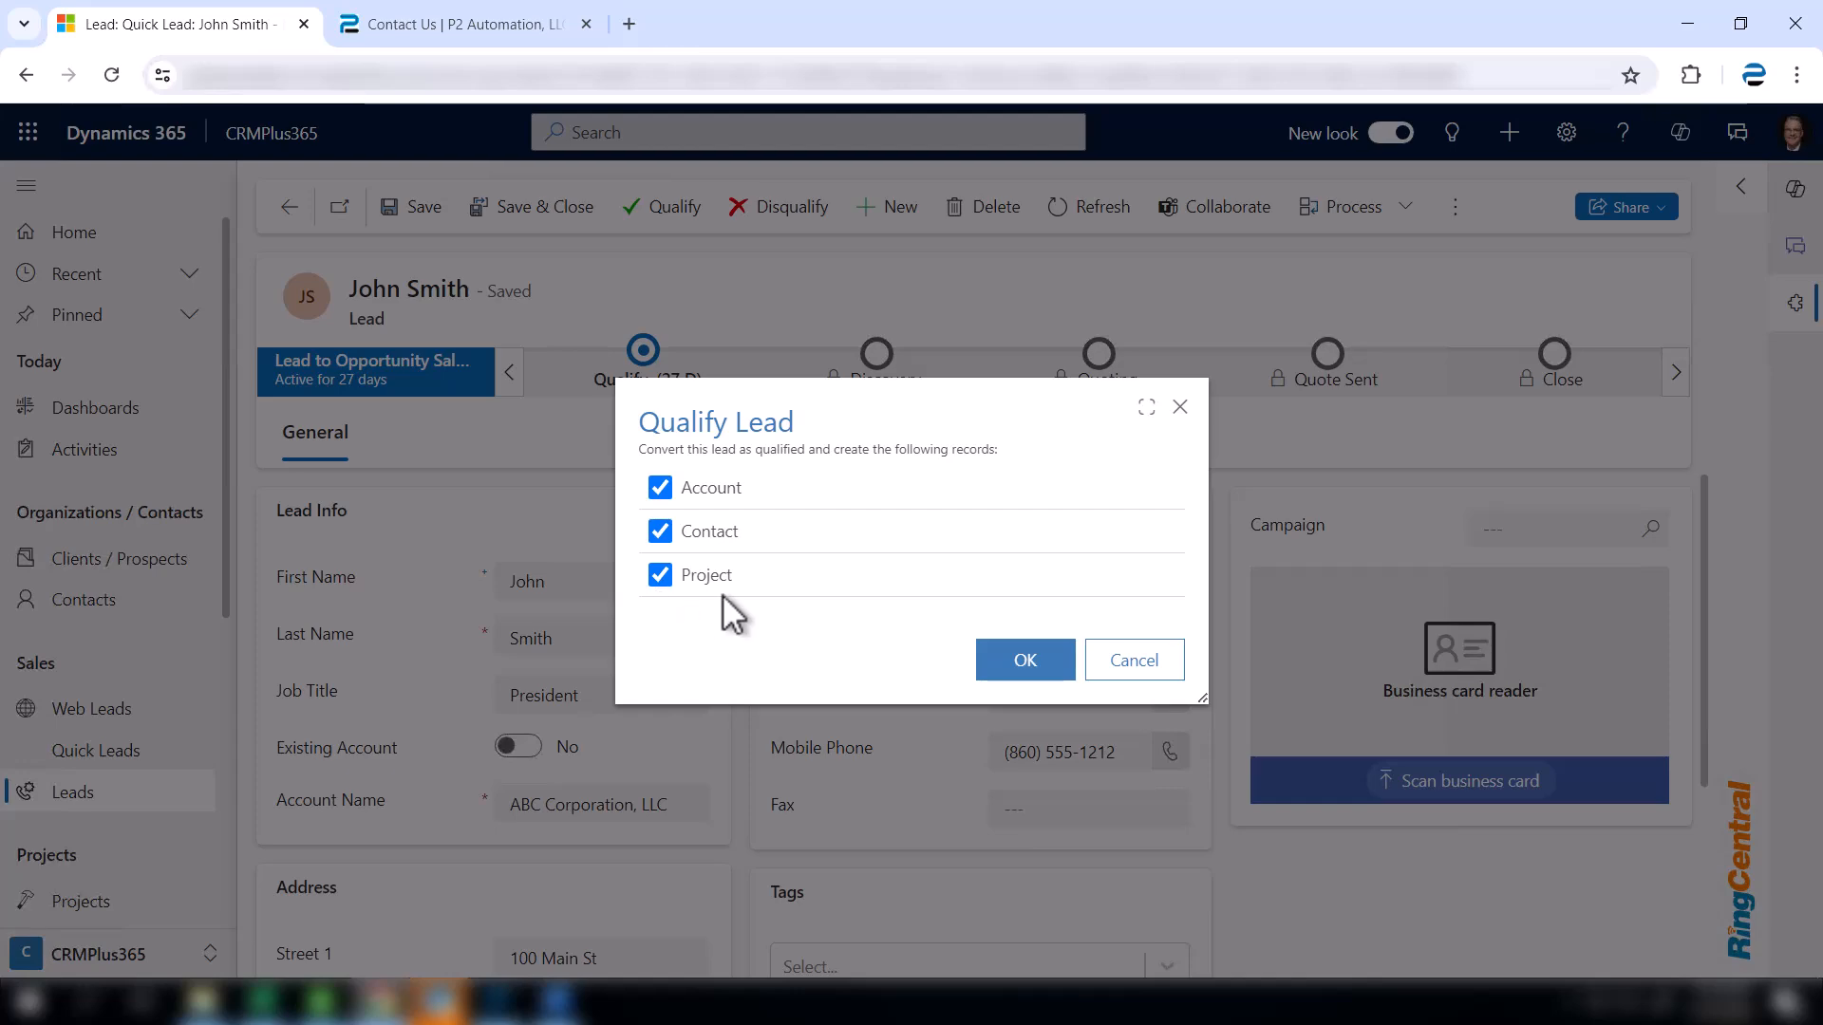
pyautogui.click(1140, 665)
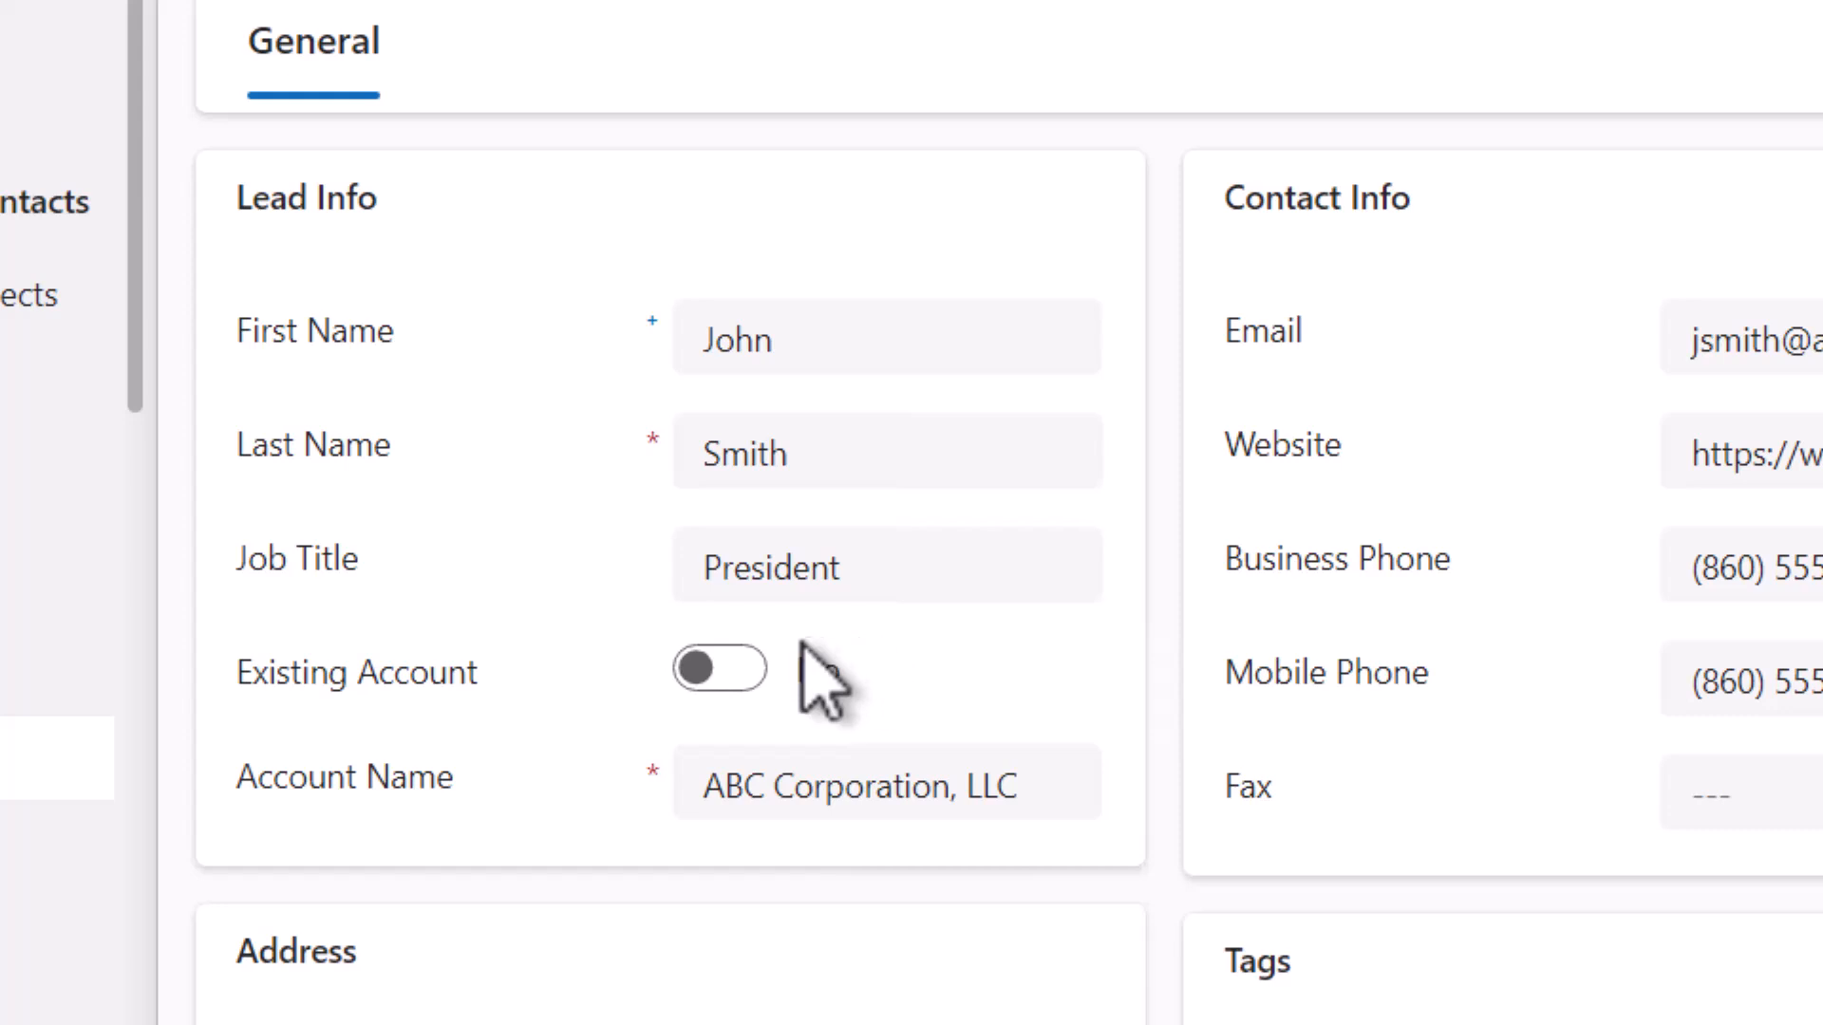
# - Mark the lead as an existing account linked to ABC Corporation, LLC, and check which records qualifying would create without converting it
pyautogui.click(726, 671)
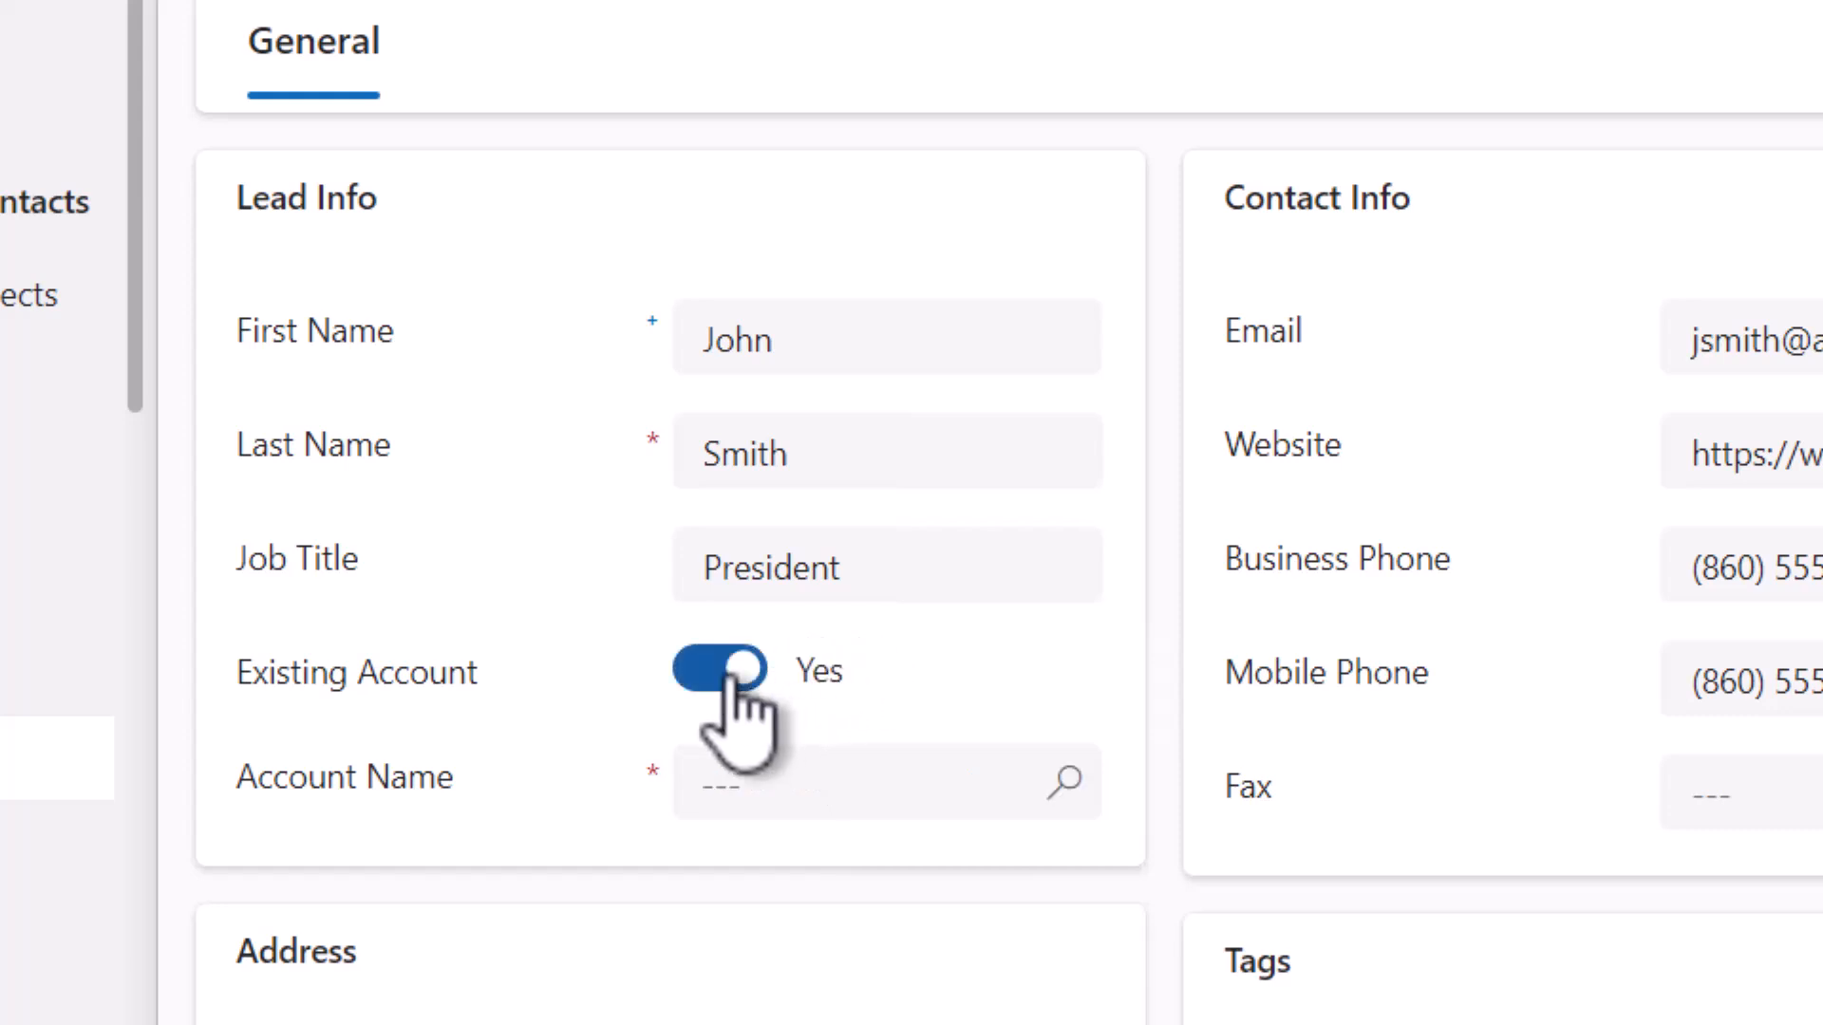
pyautogui.click(959, 794)
pyautogui.write('abc')
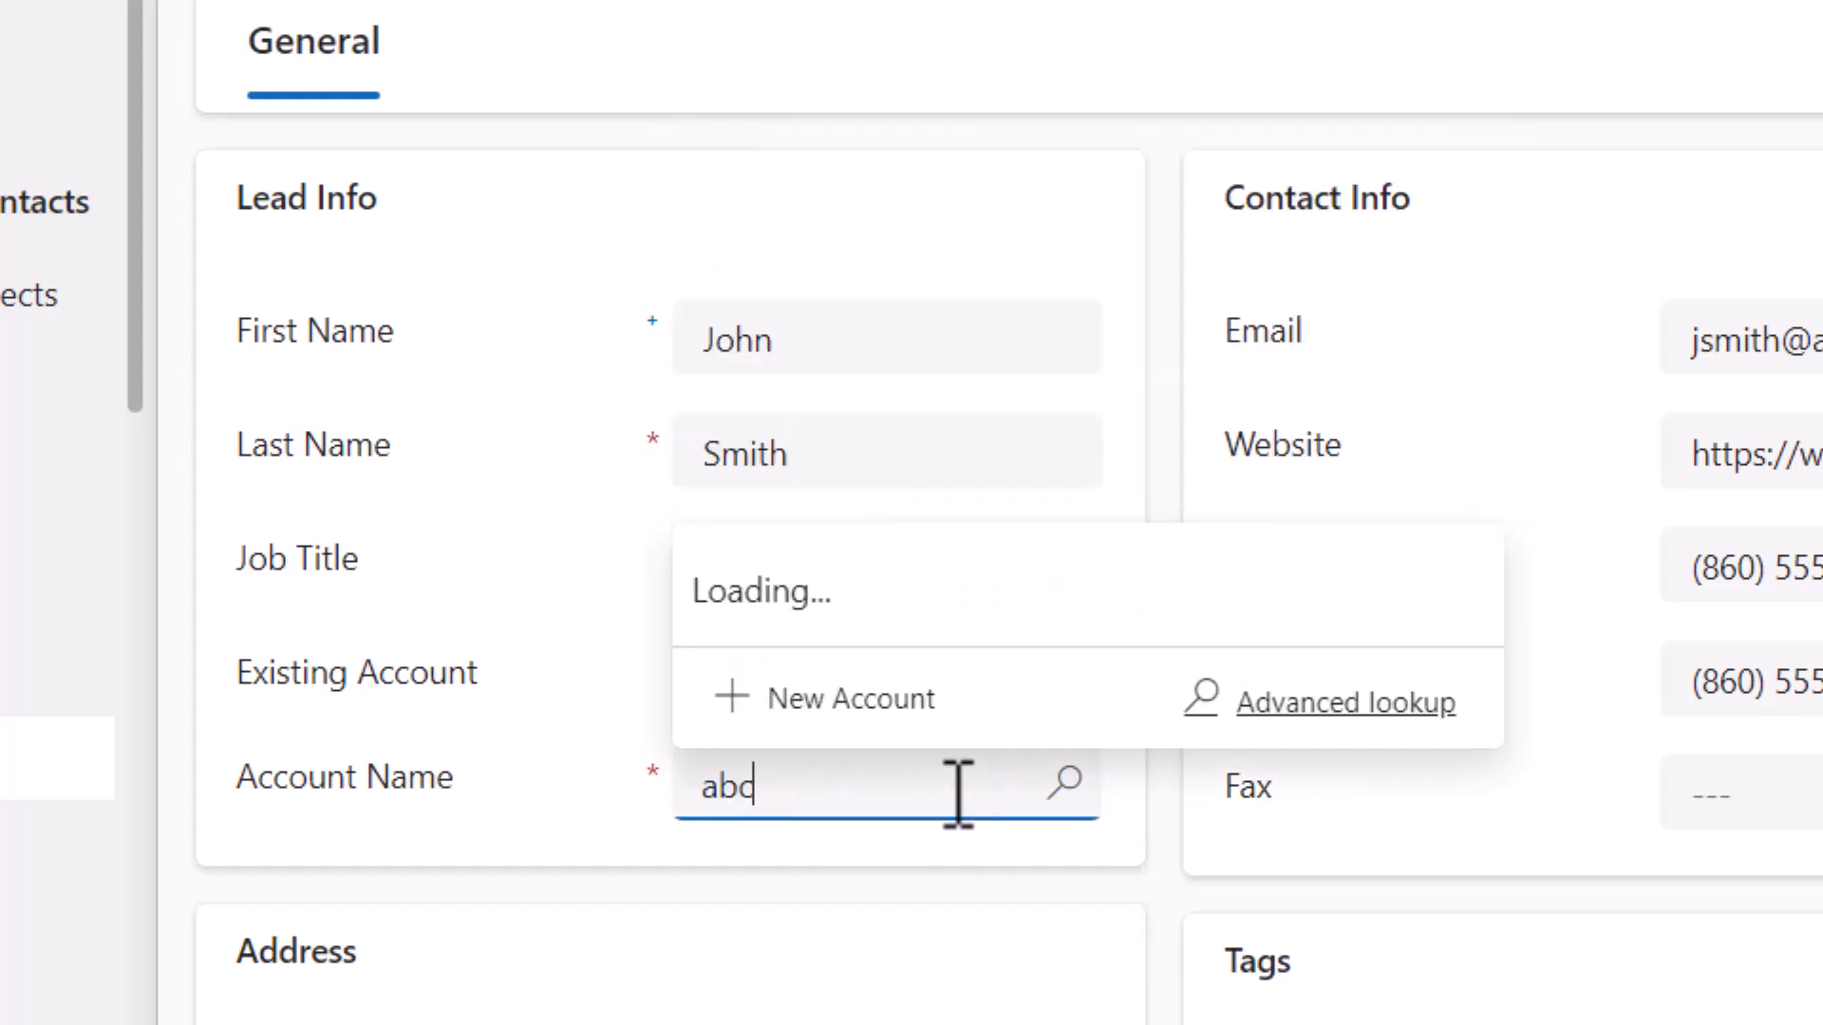
pyautogui.write(' co')
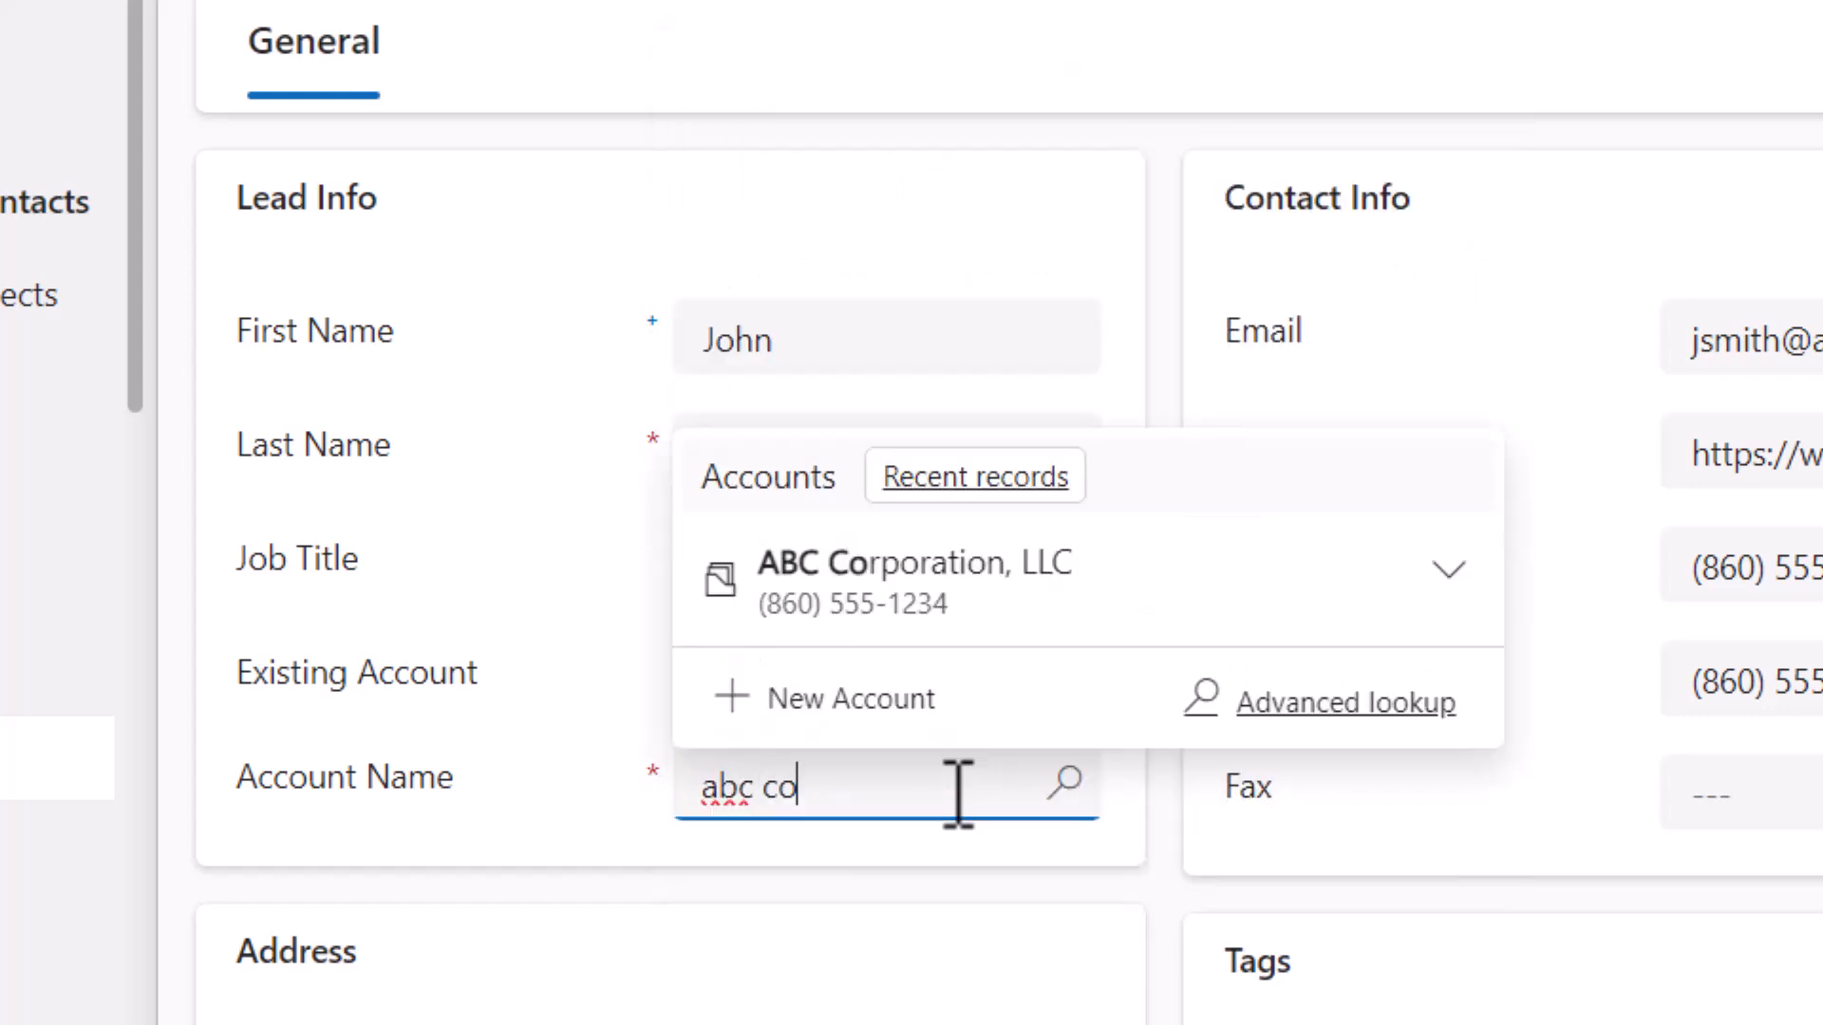
pyautogui.click(989, 598)
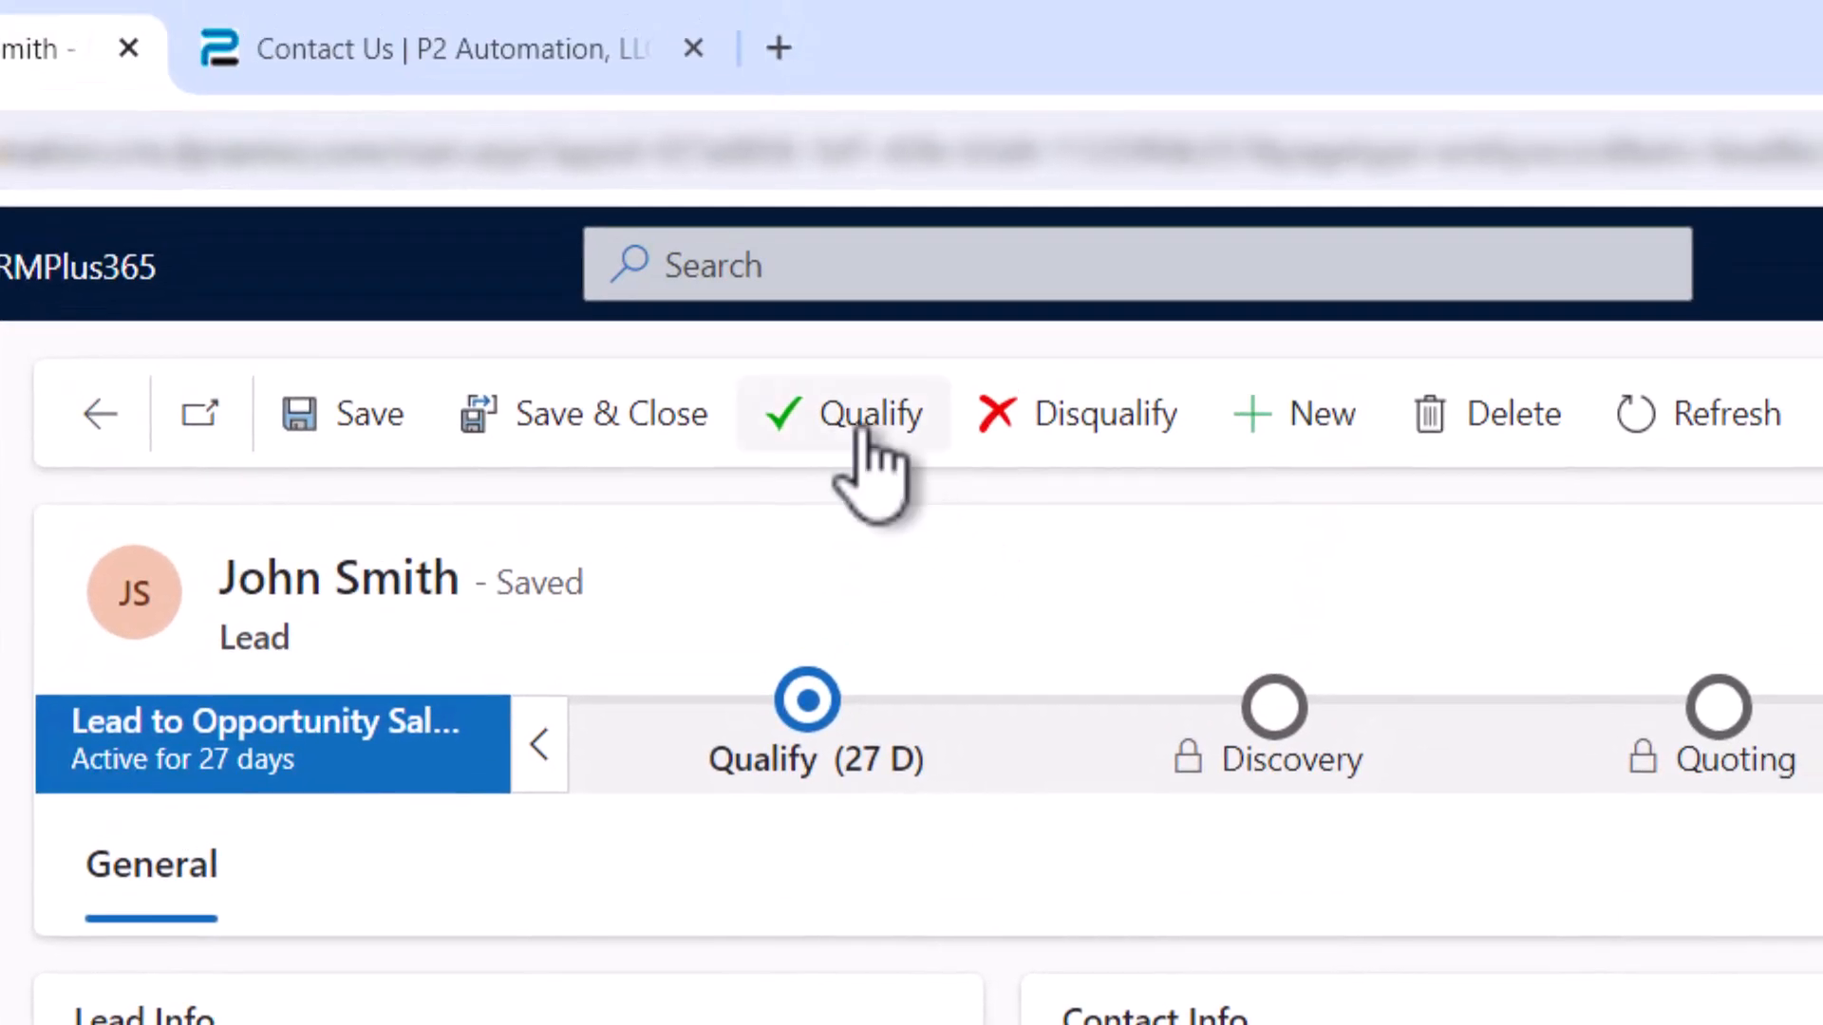
pyautogui.click(863, 404)
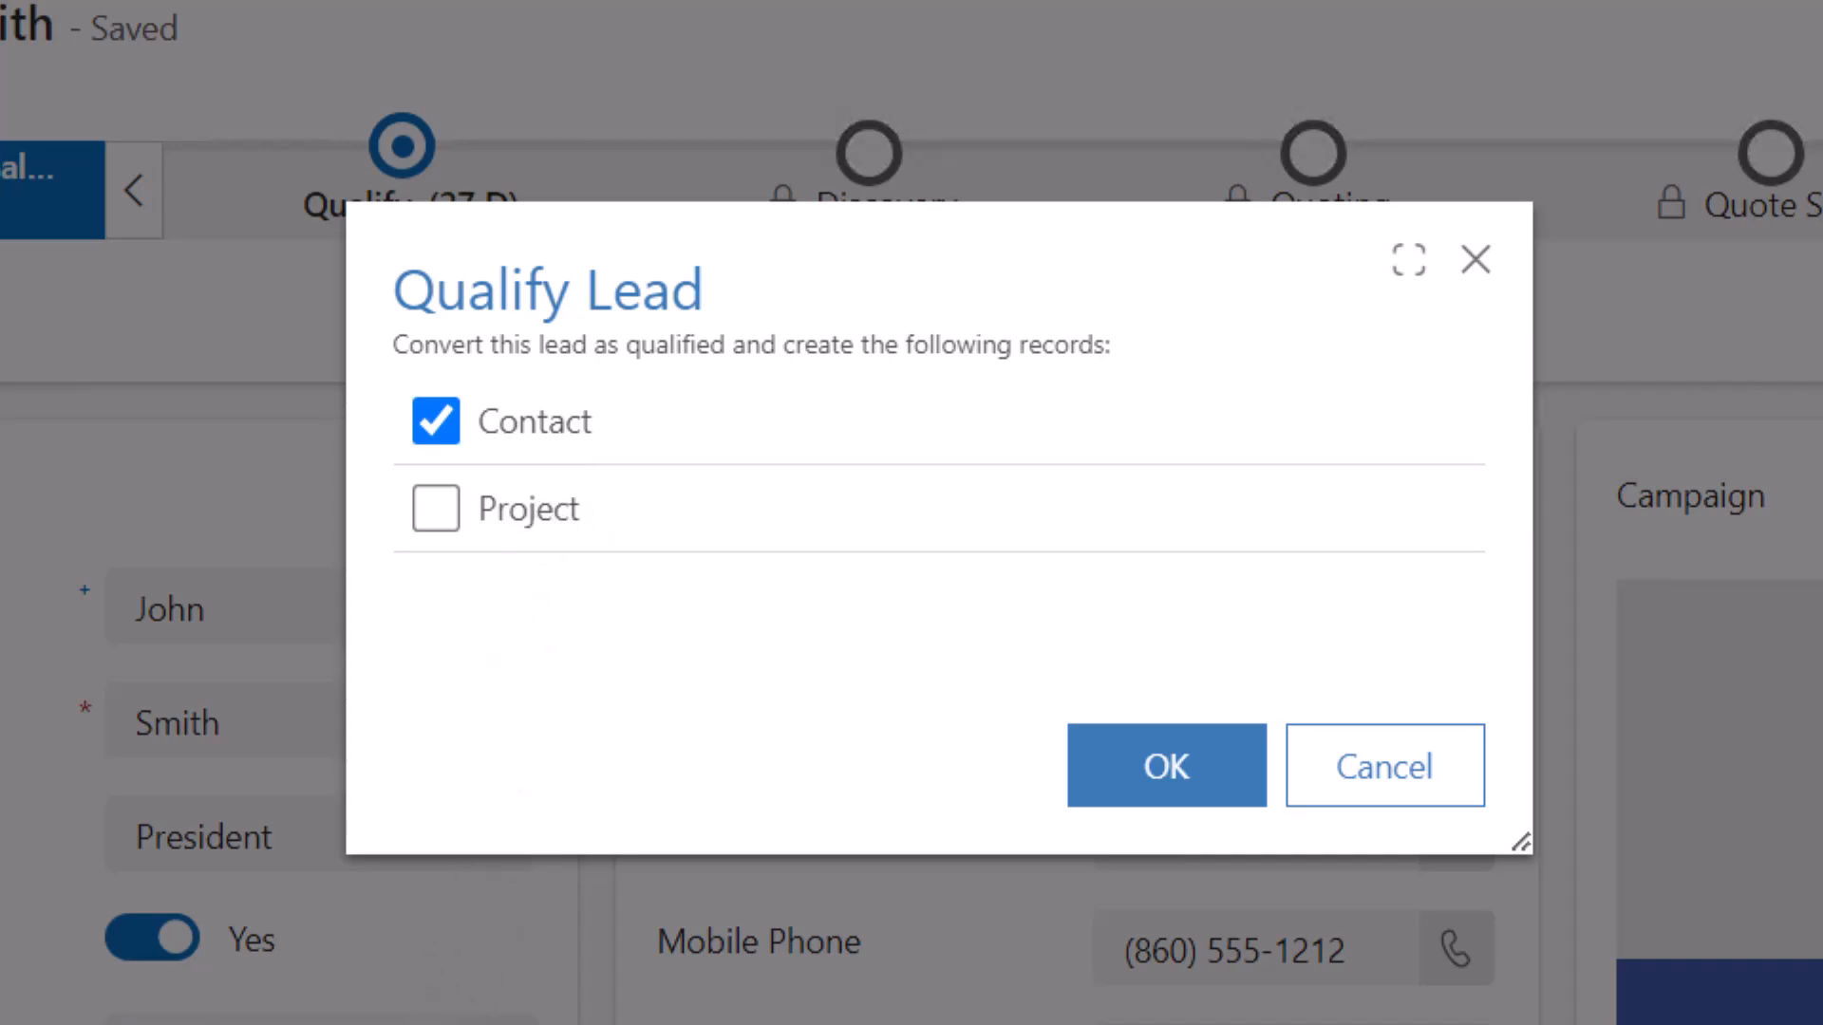
pyautogui.click(1443, 778)
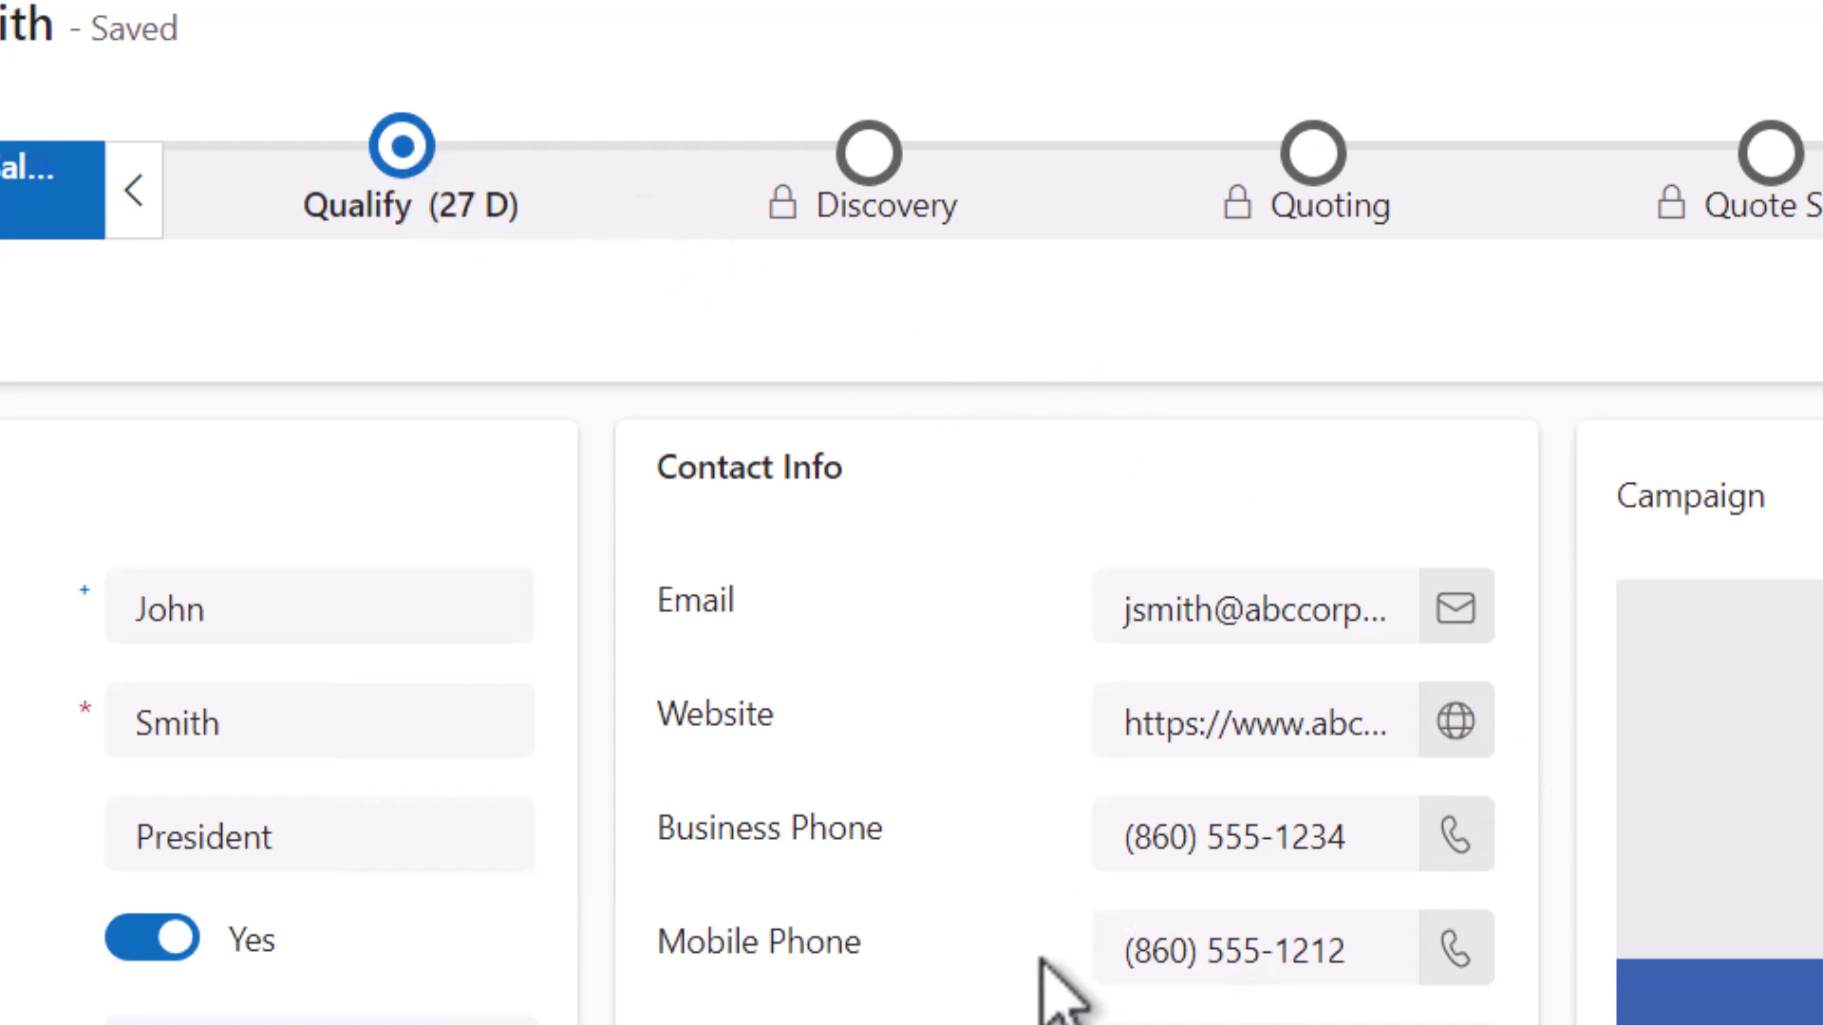
# - Link the lead's matching existing contact in the Qualify stage, and check the records offered for qualification without converting the lead
pyautogui.click(418, 175)
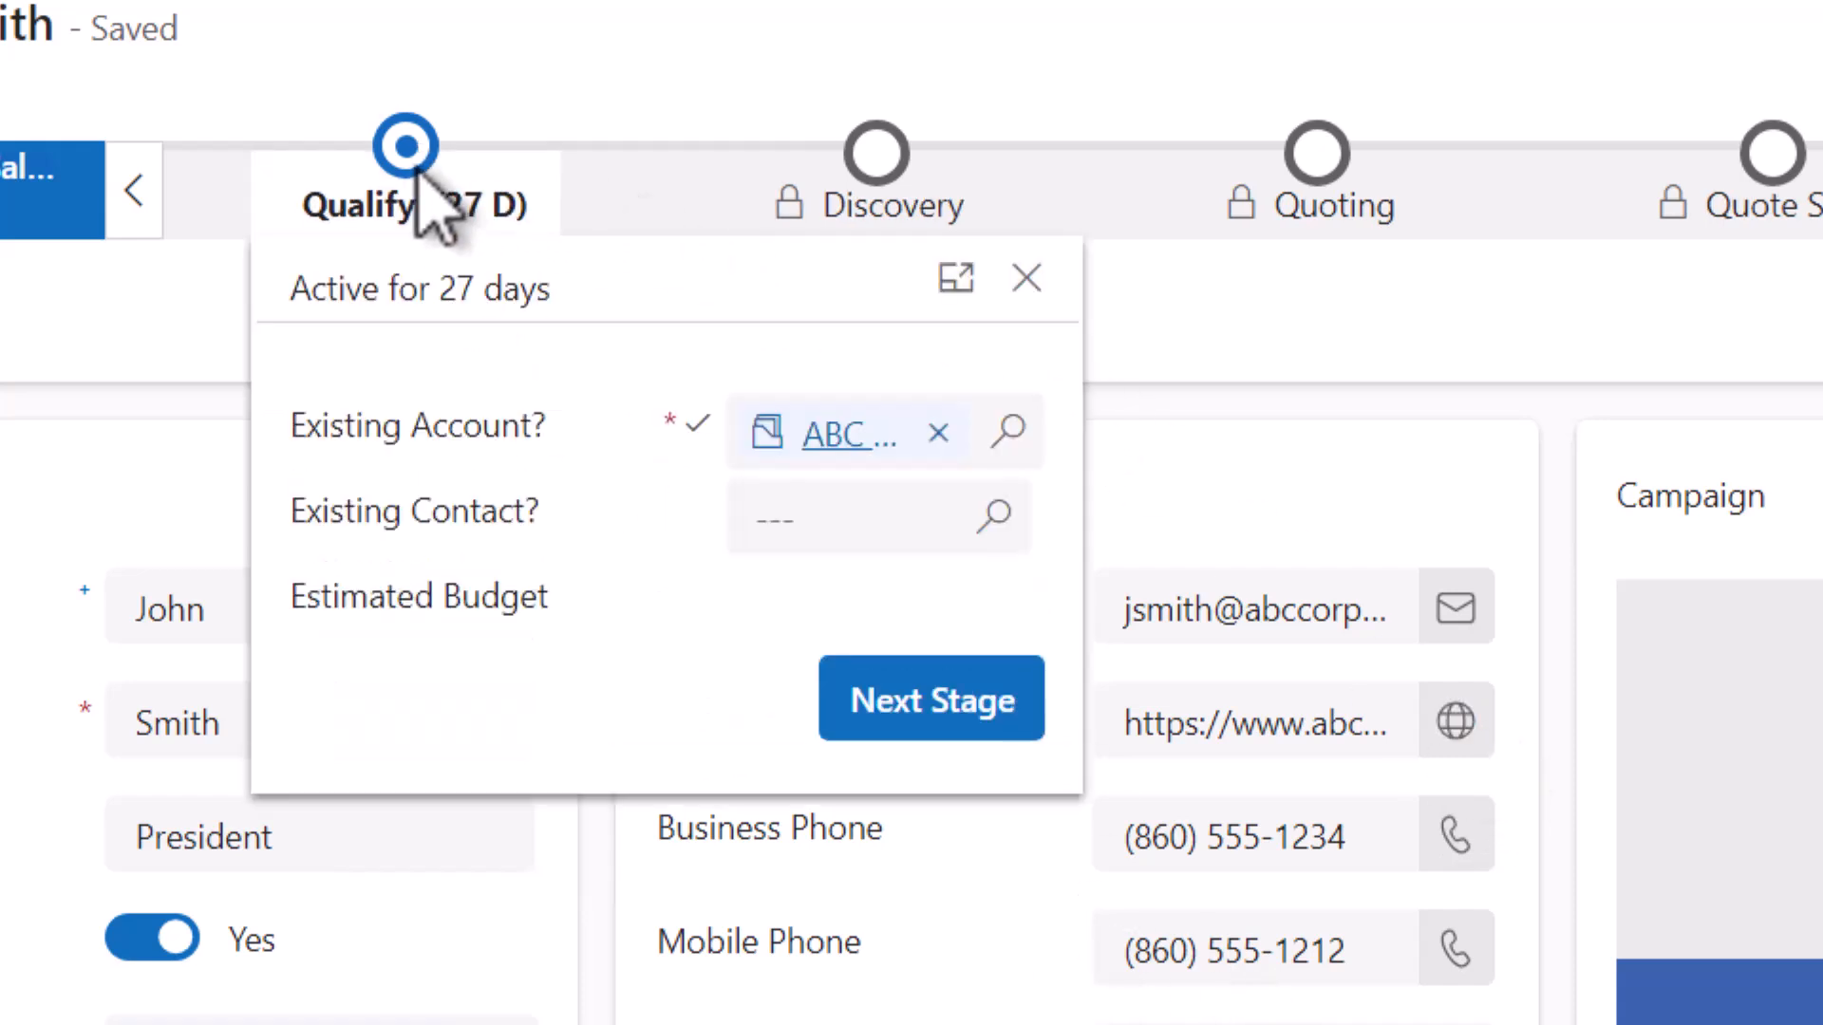
pyautogui.click(806, 519)
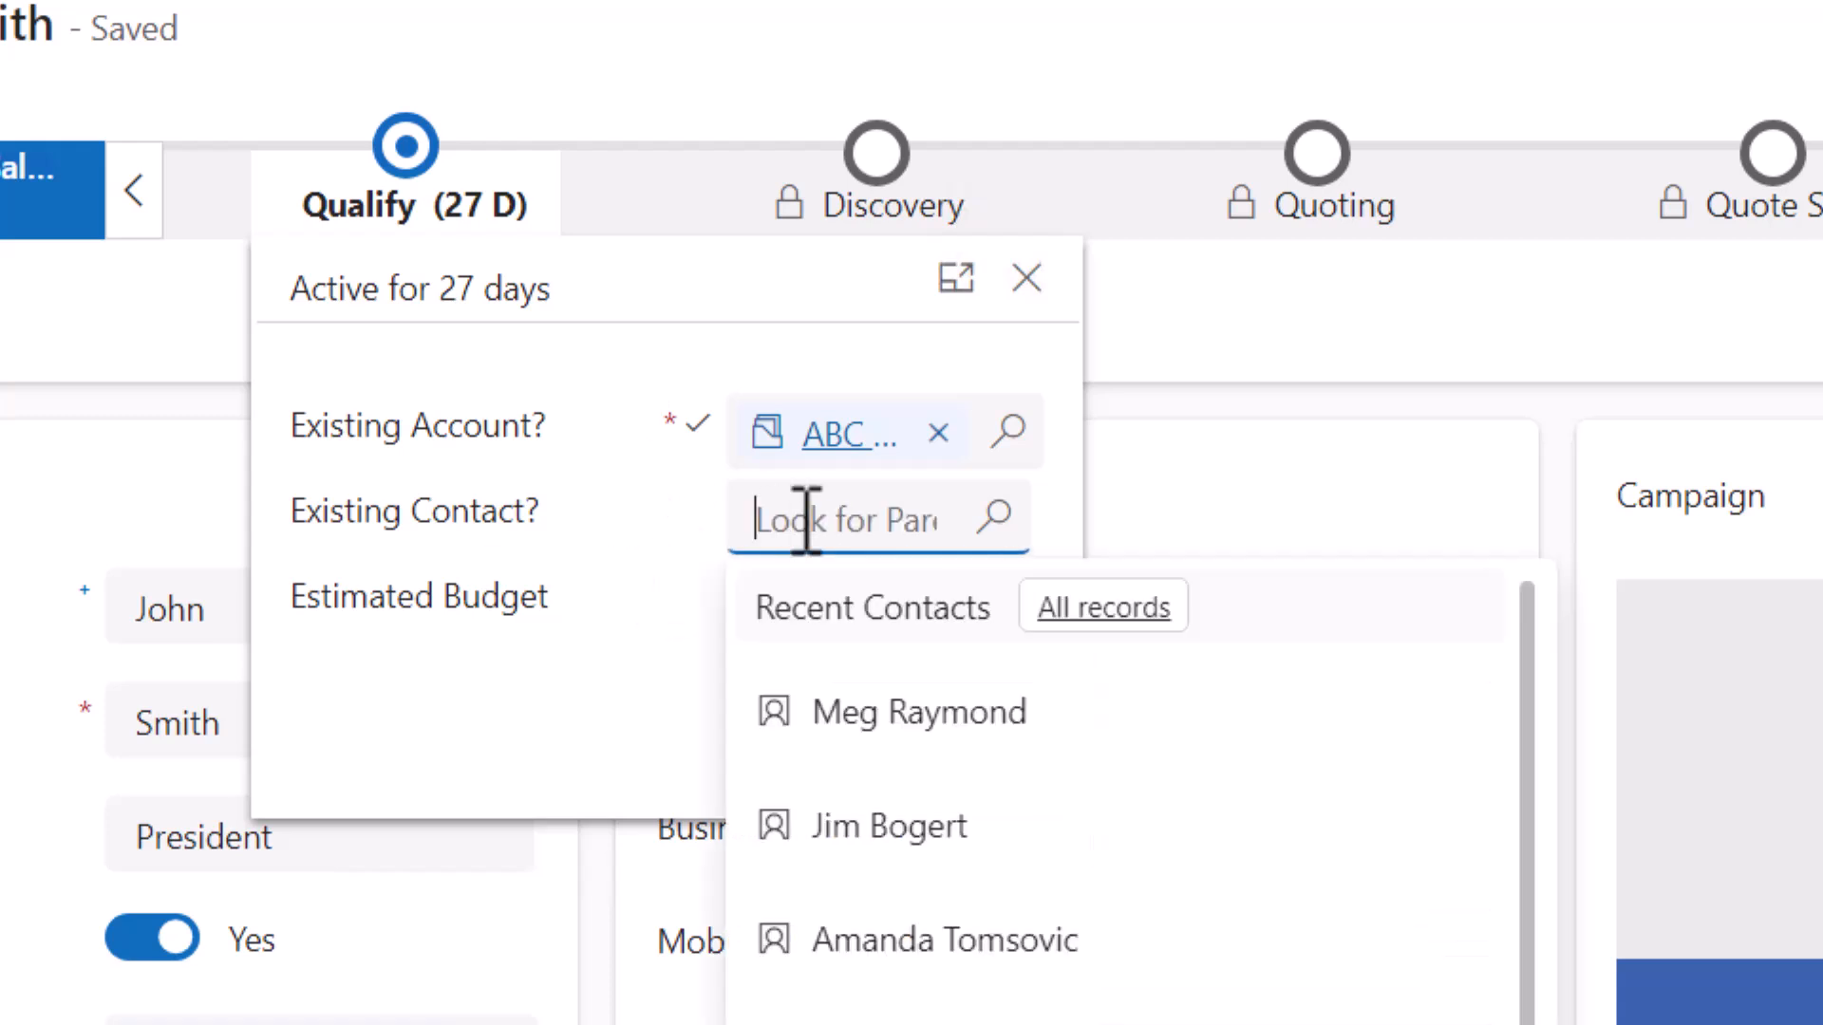
pyautogui.write('john')
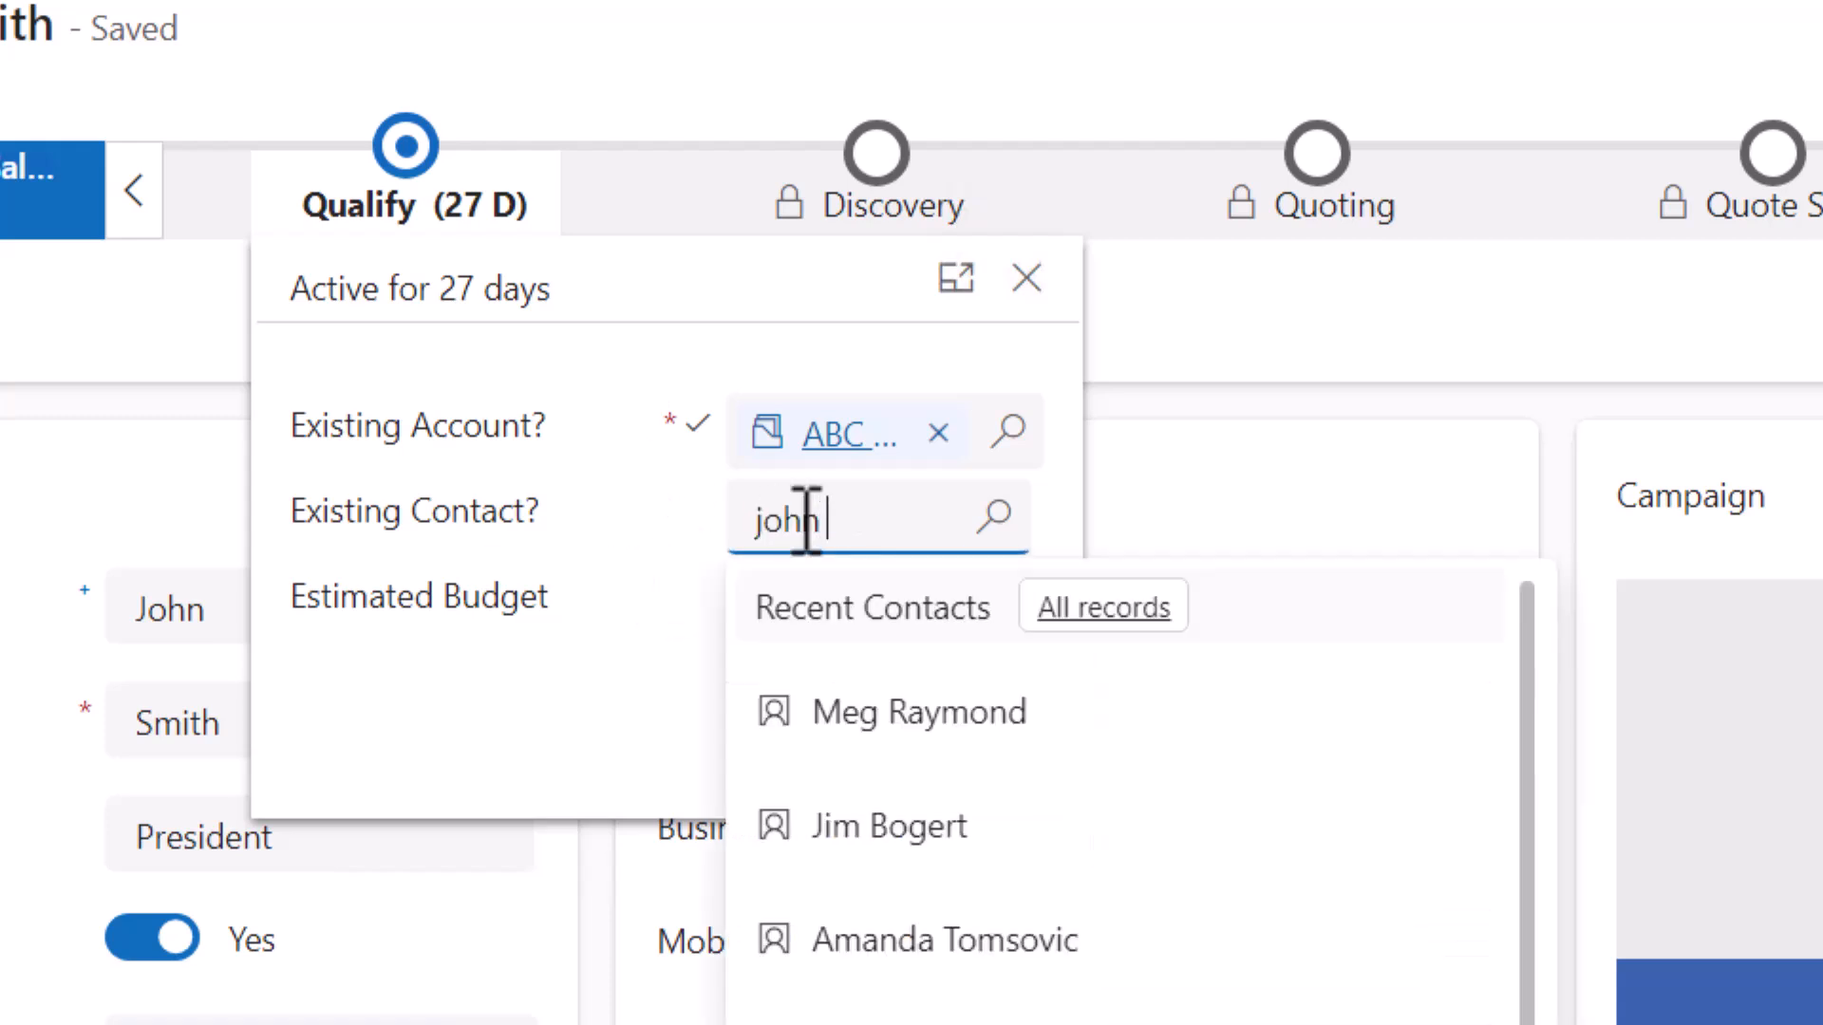
pyautogui.write(' smi')
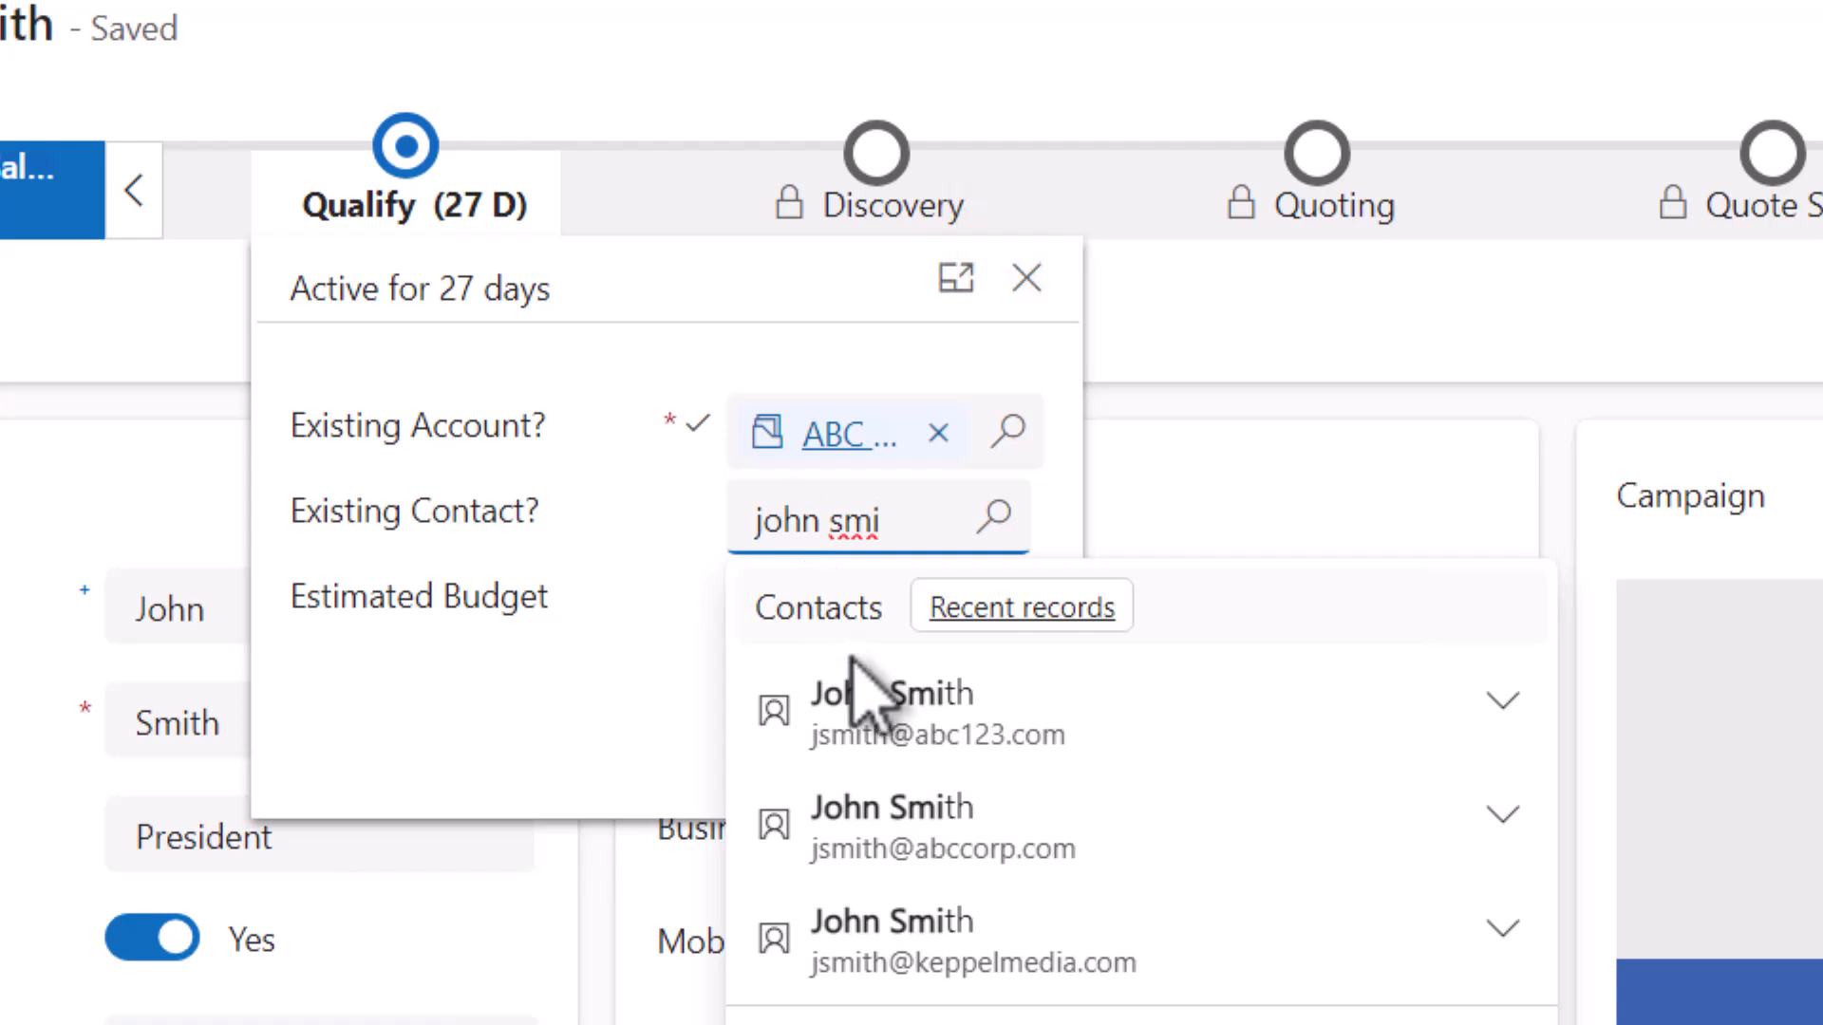
pyautogui.click(933, 823)
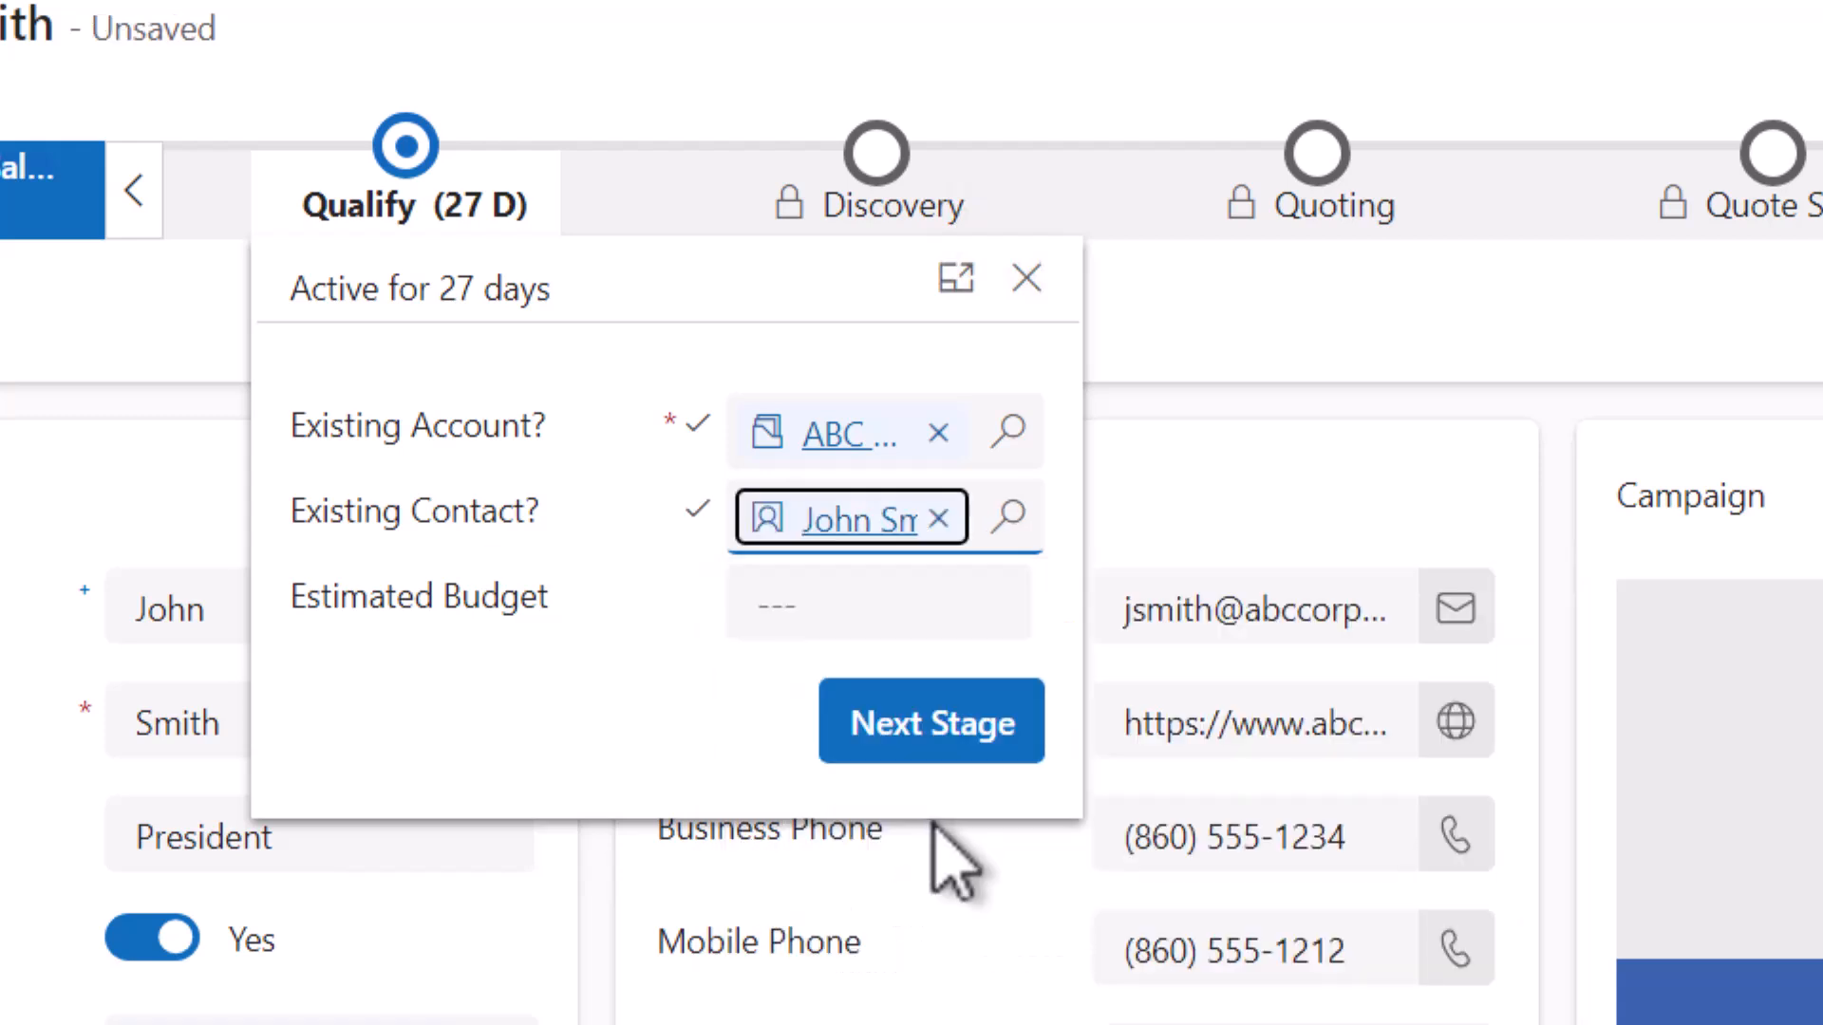
pyautogui.click(1267, 518)
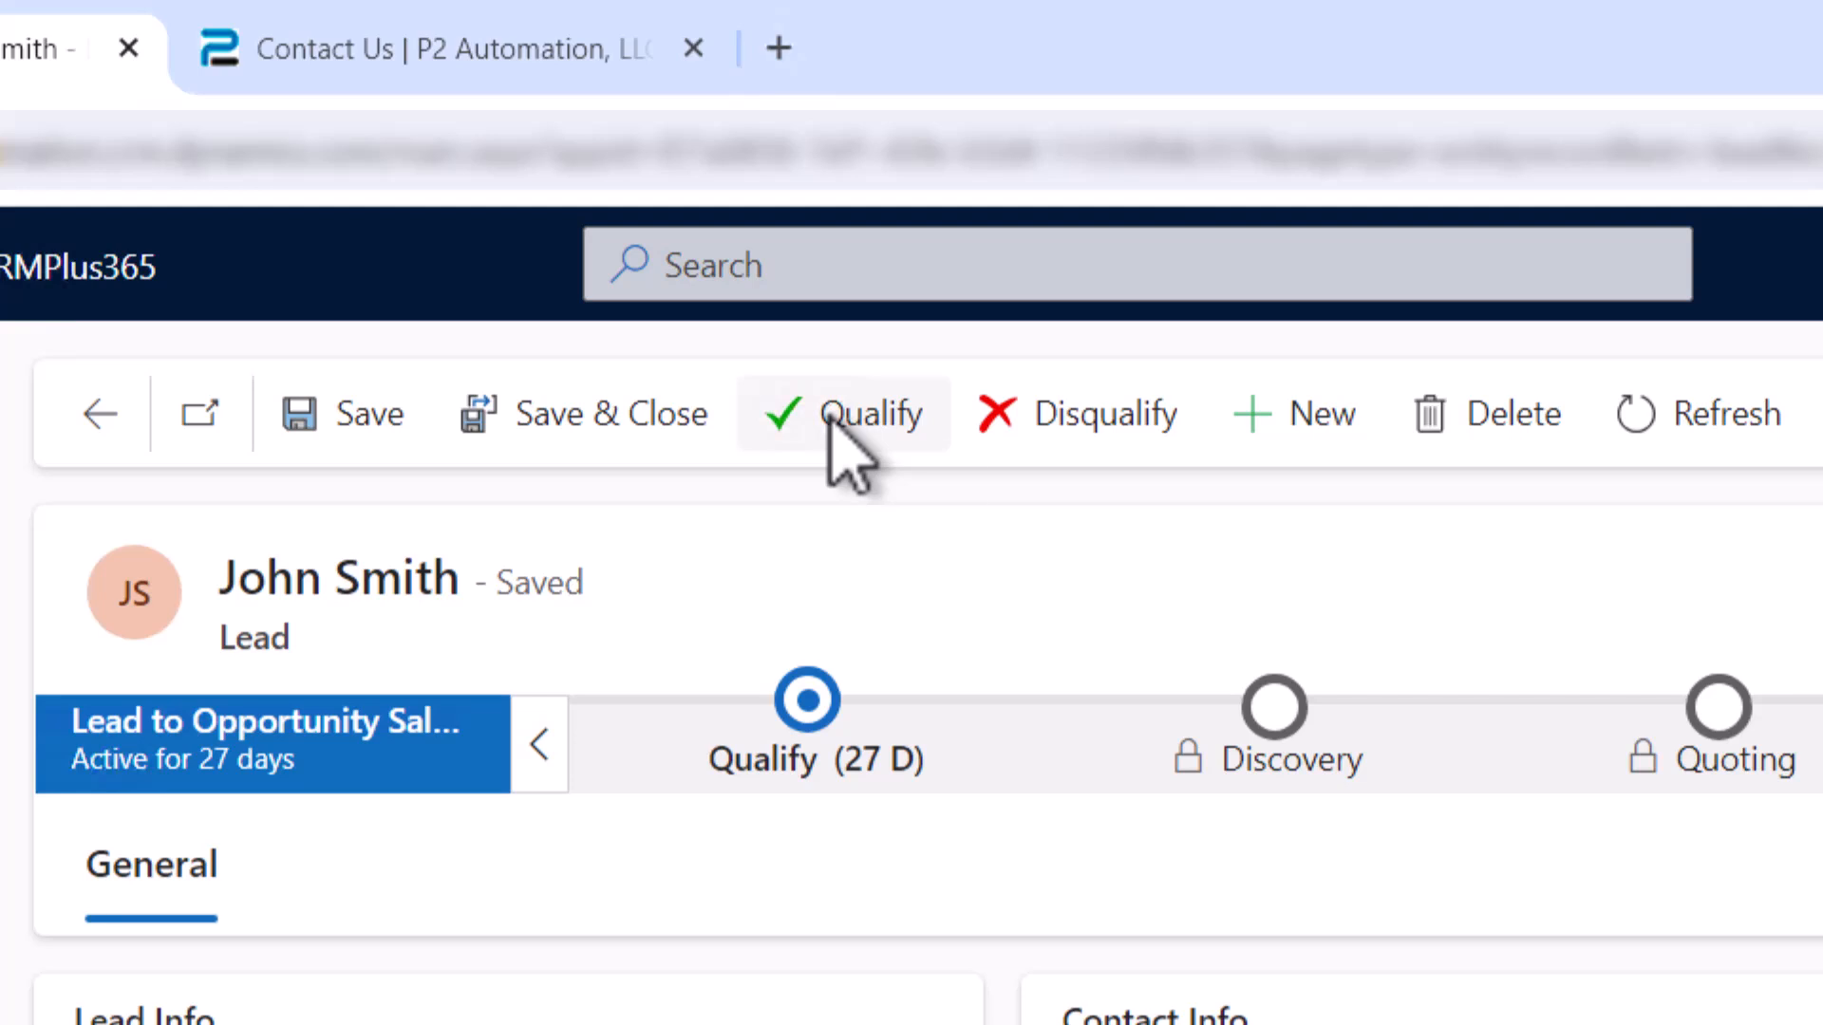
pyautogui.click(828, 415)
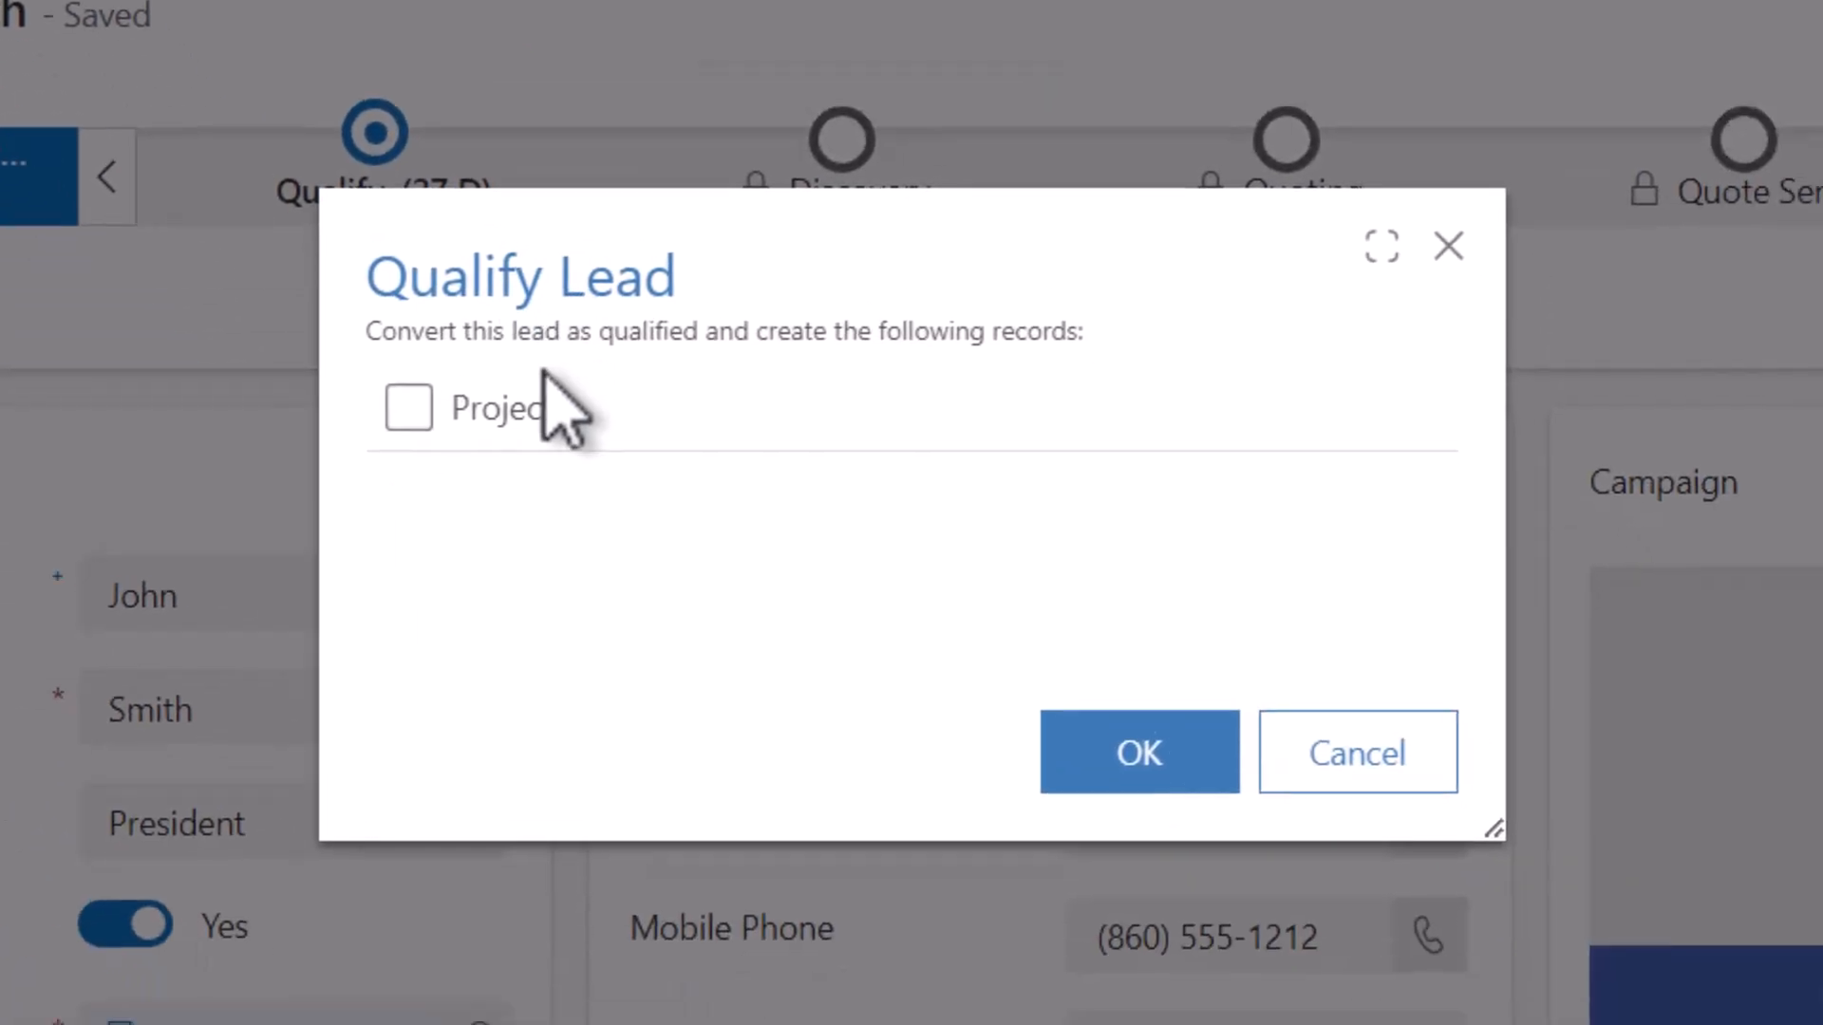
pyautogui.click(1388, 769)
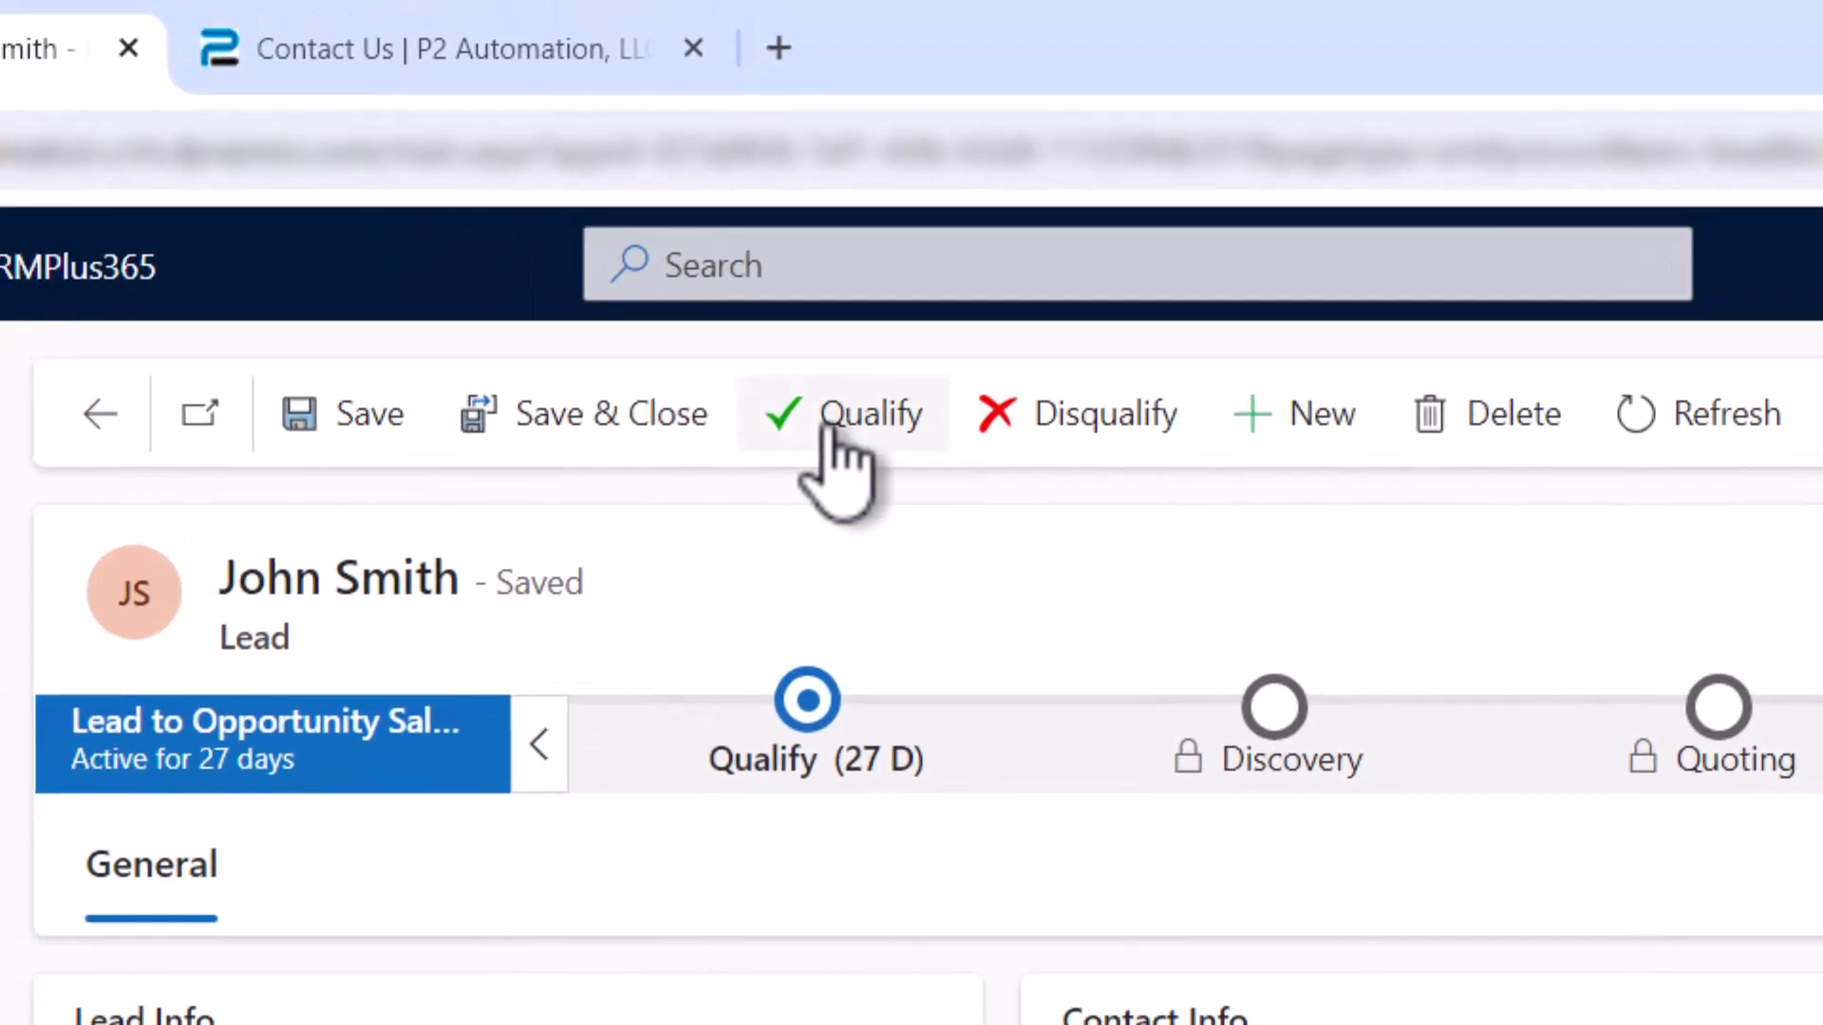
# - Start qualifying the lead with Account, Contact and Project records included
pyautogui.click(832, 429)
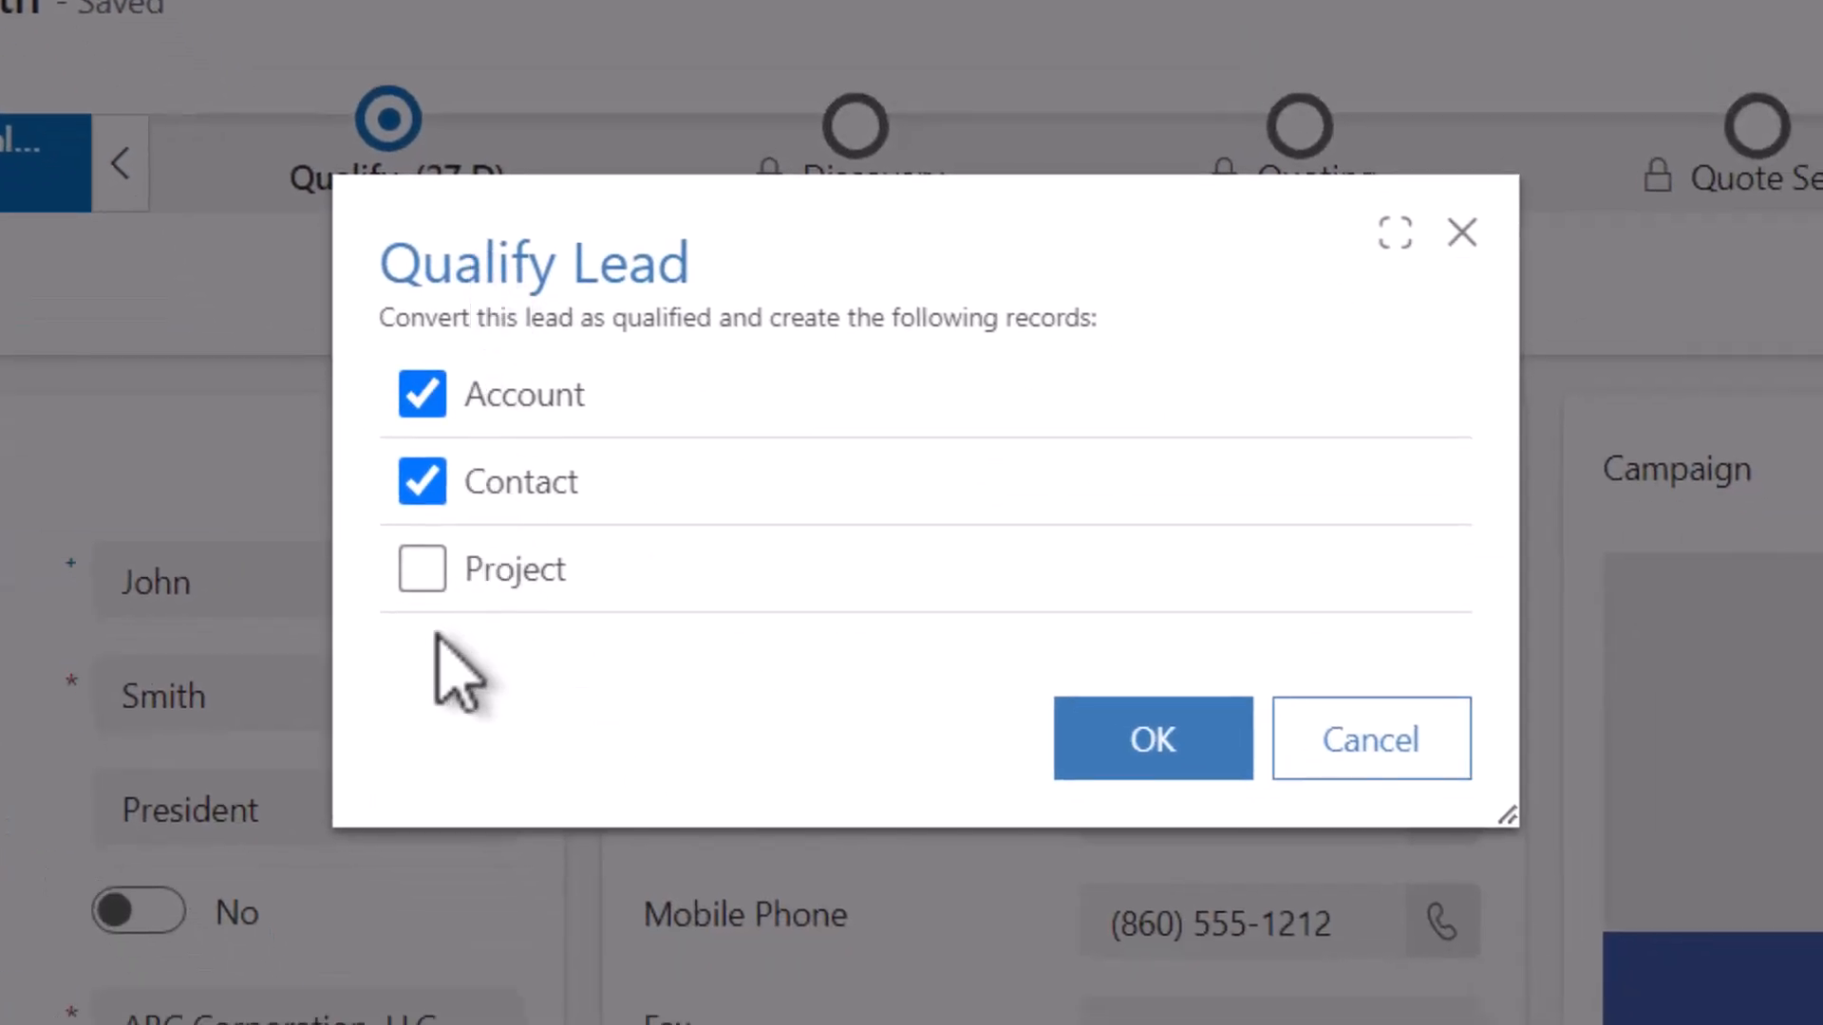
pyautogui.click(425, 570)
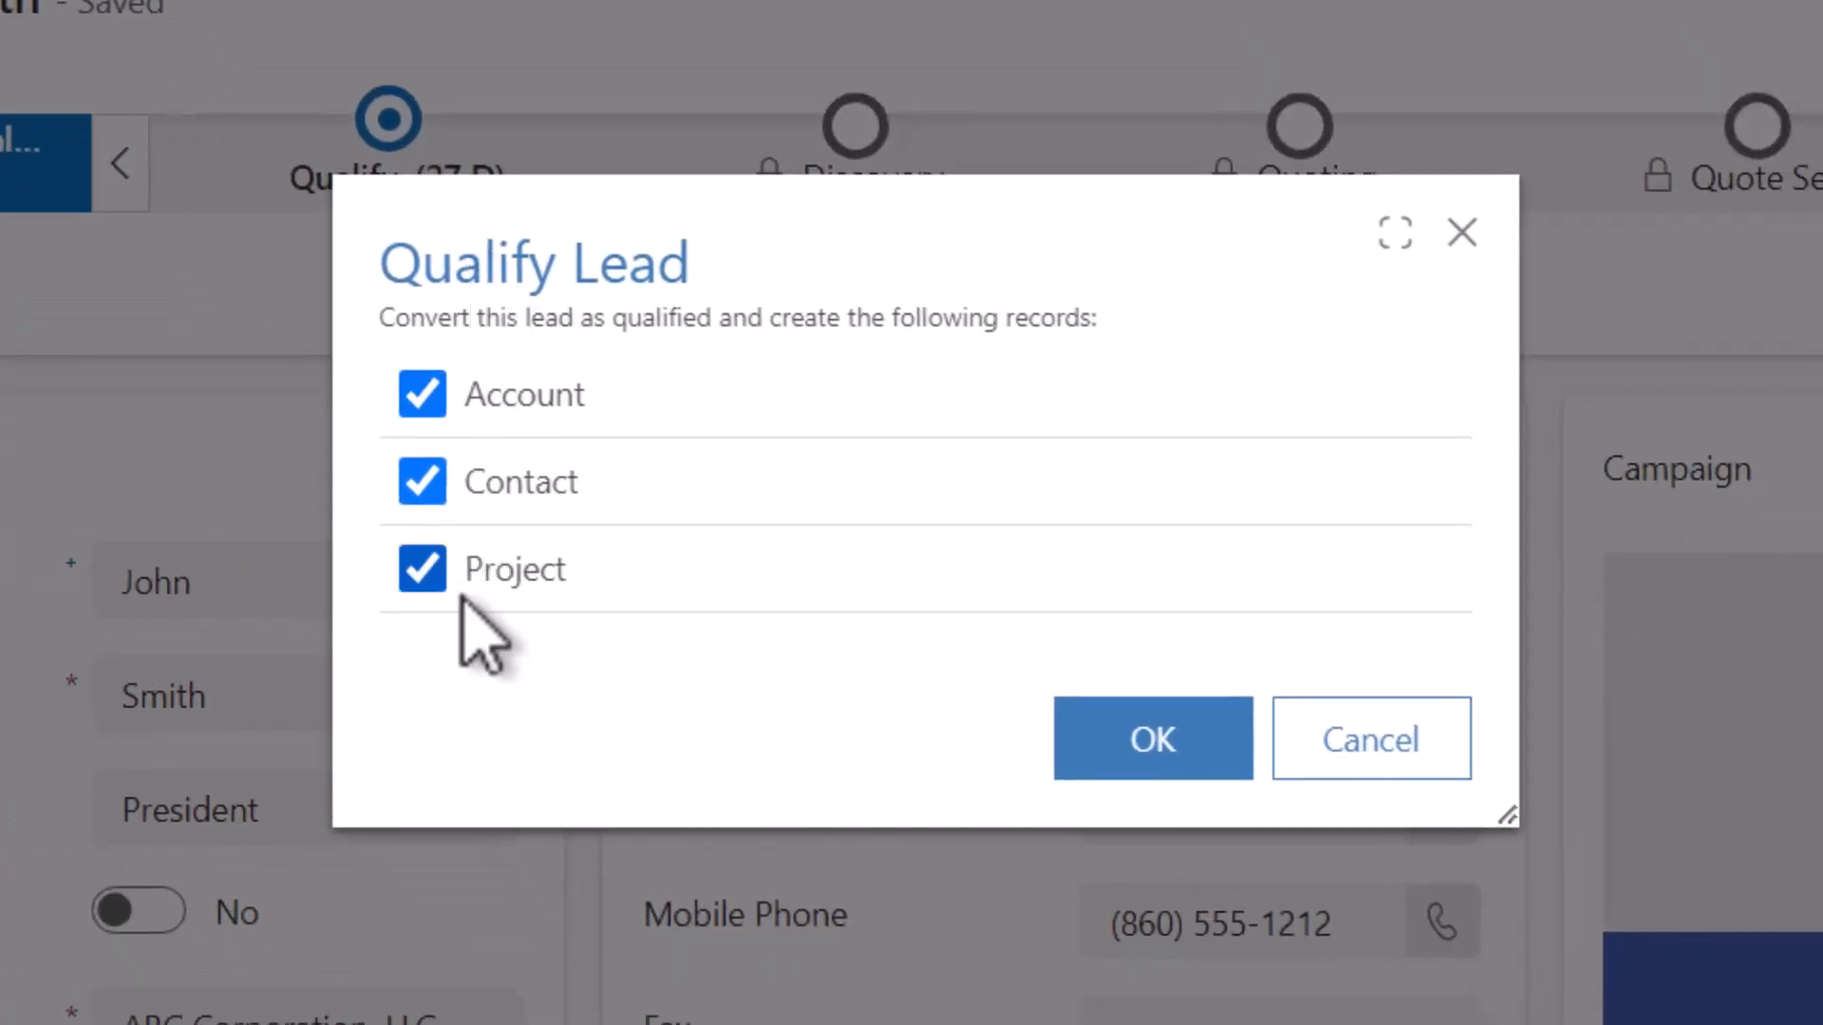
pyautogui.click(1154, 752)
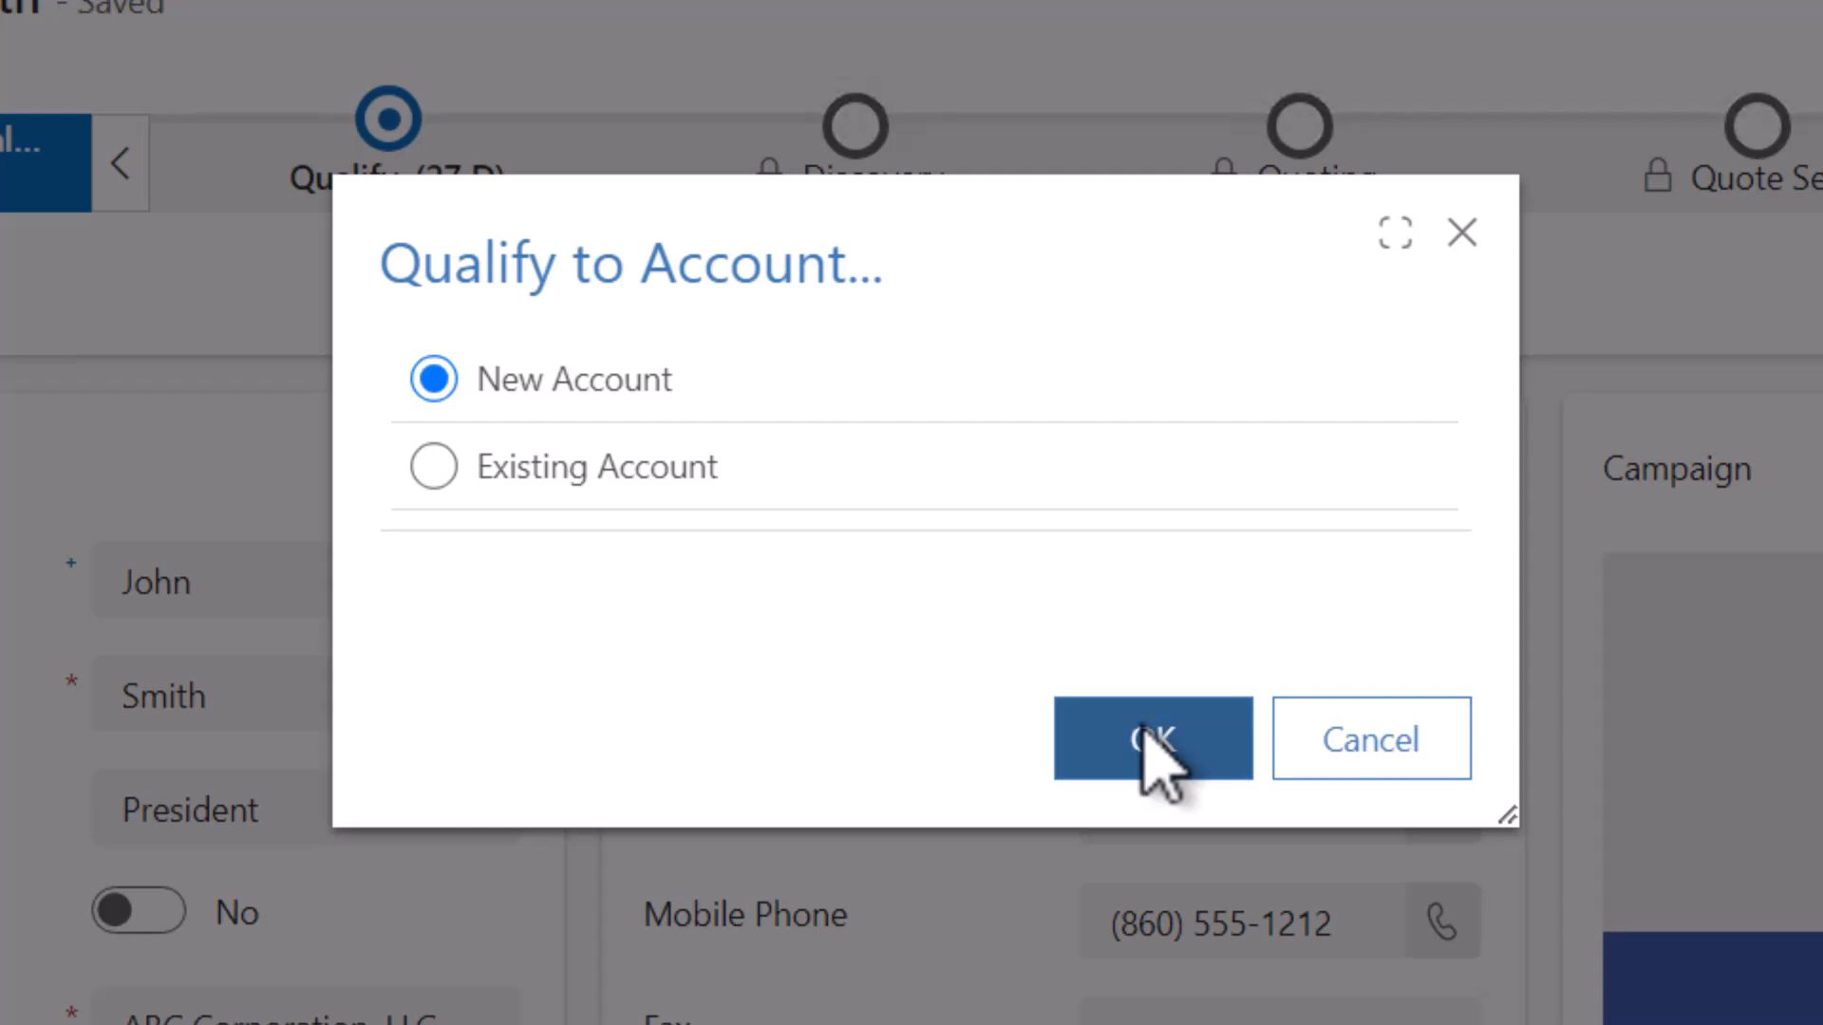
# - Qualify the lead to the existing account ABC Corporation, LLC
pyautogui.click(434, 468)
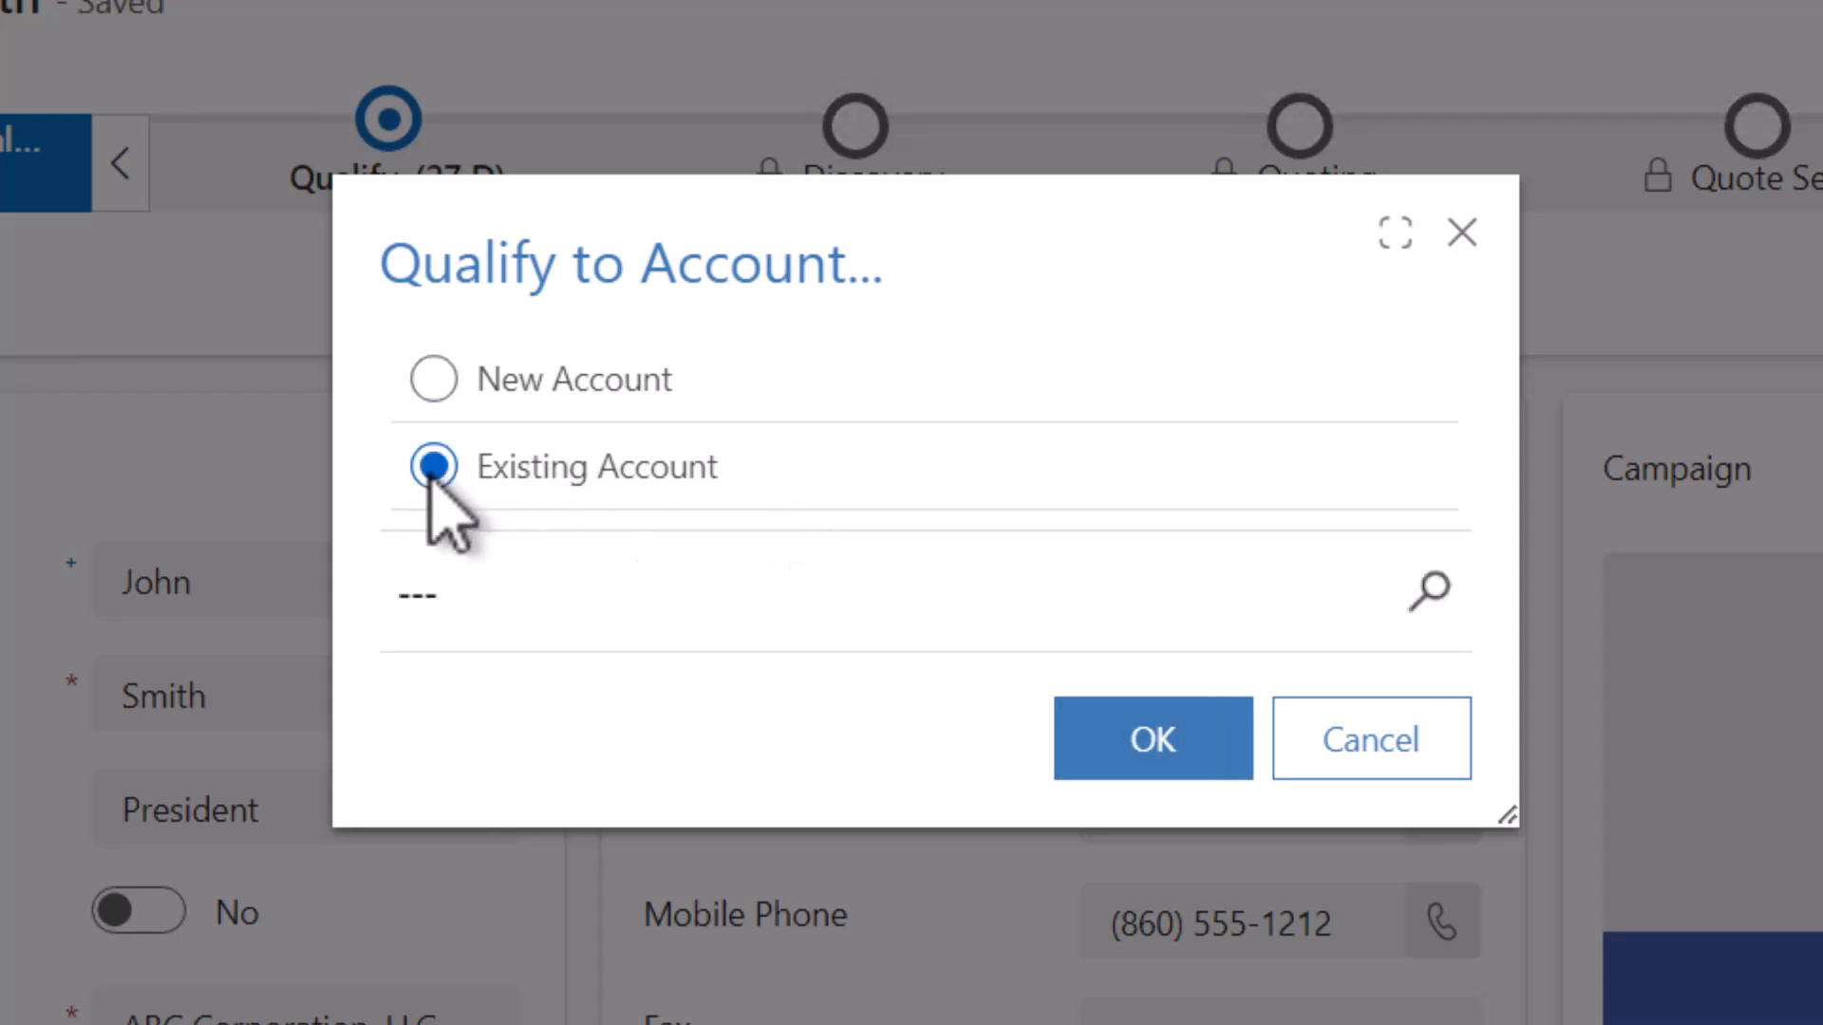
pyautogui.click(1434, 586)
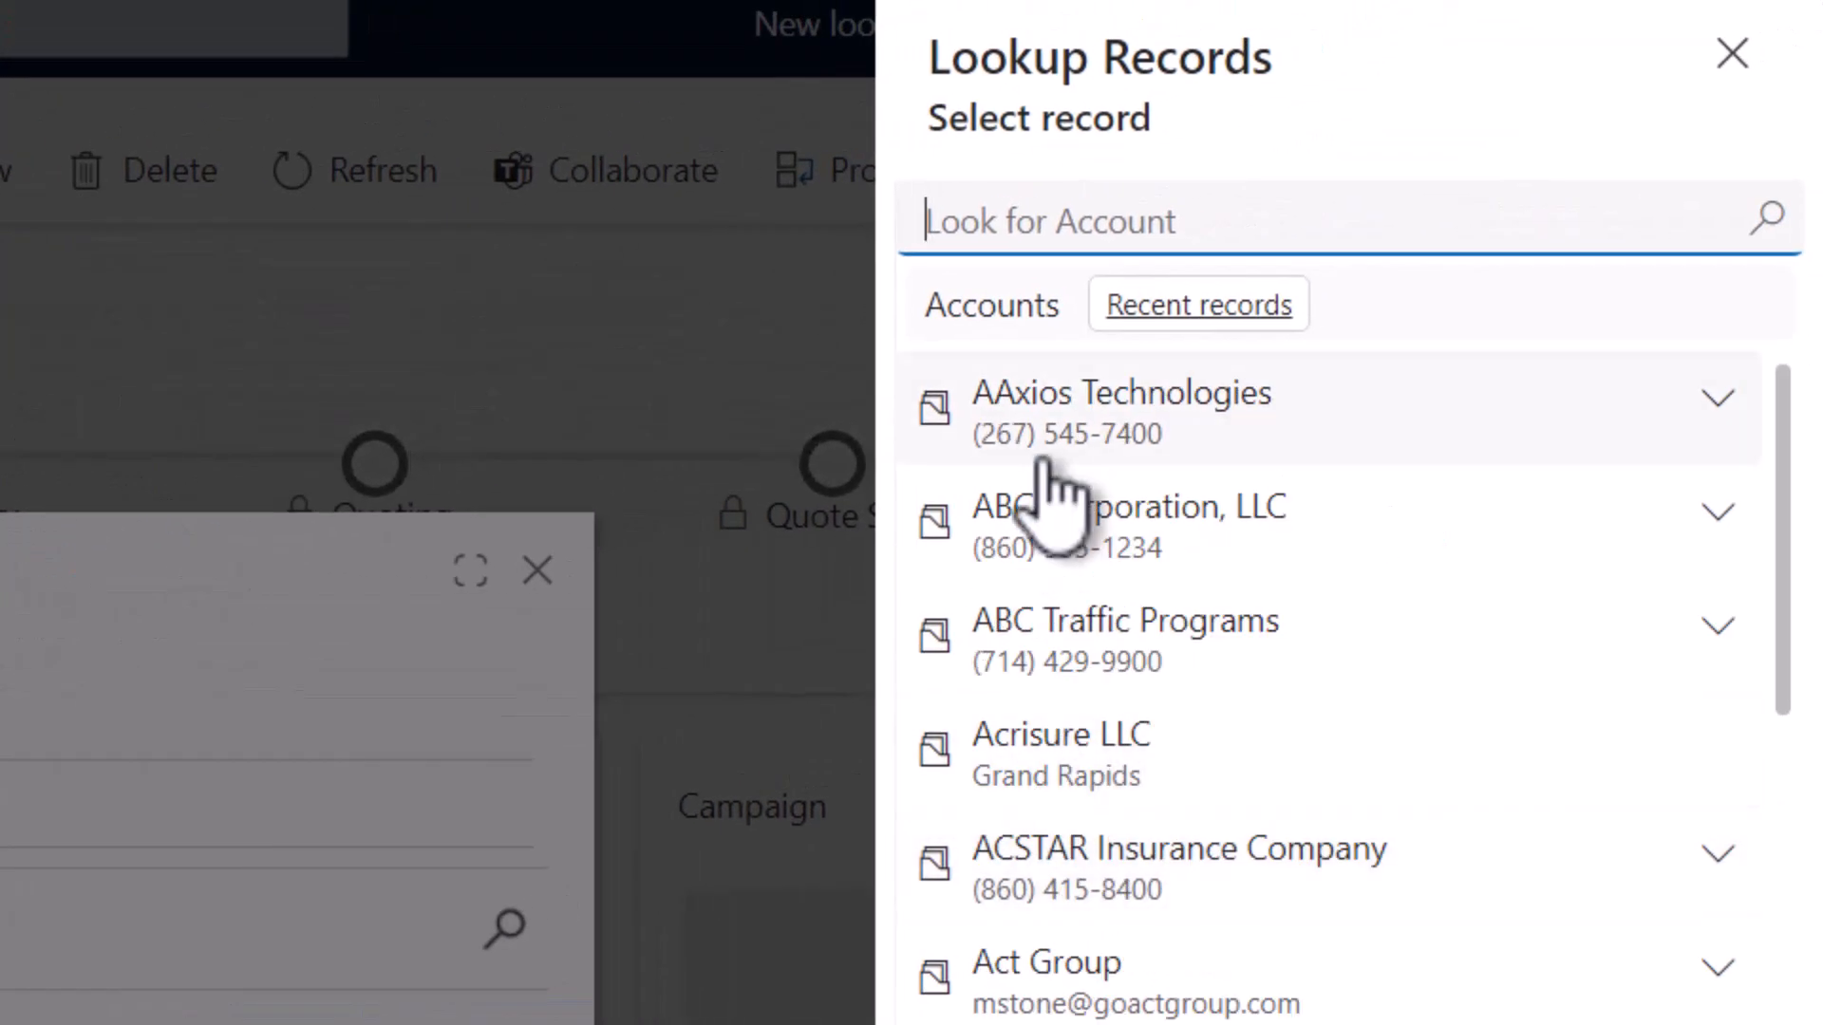
pyautogui.write('abc')
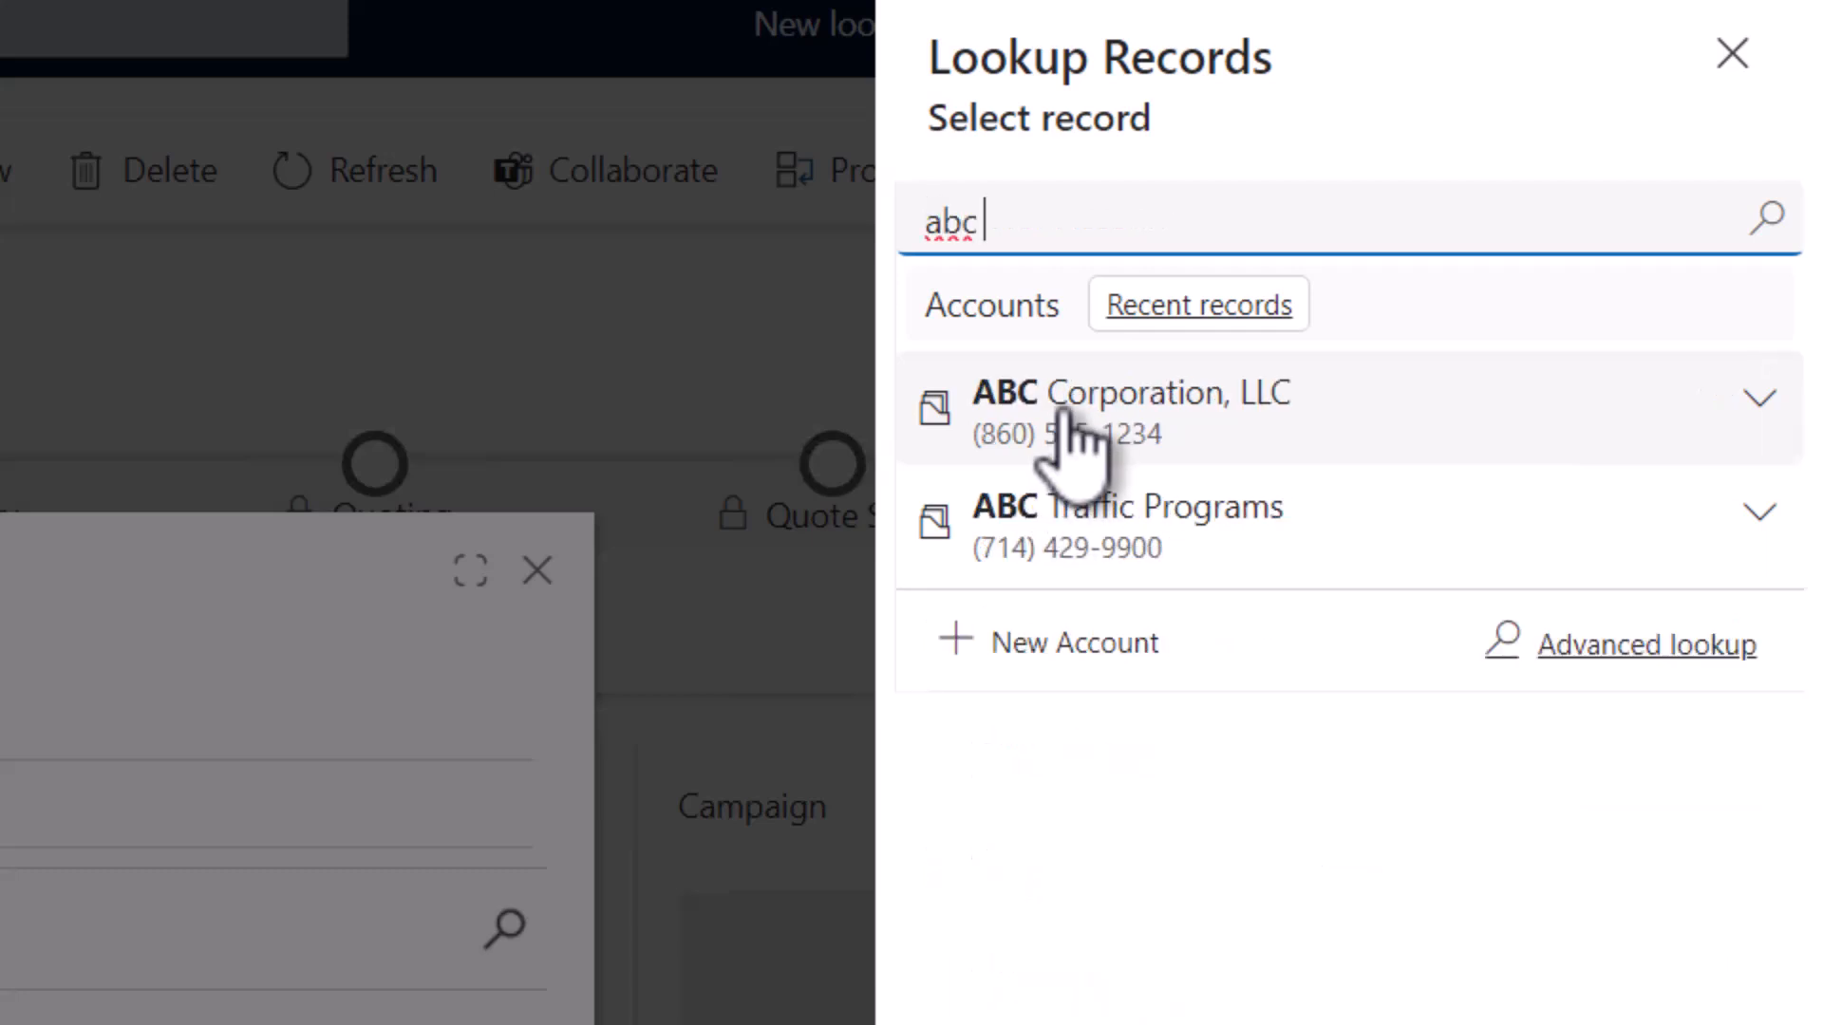
pyautogui.click(1072, 418)
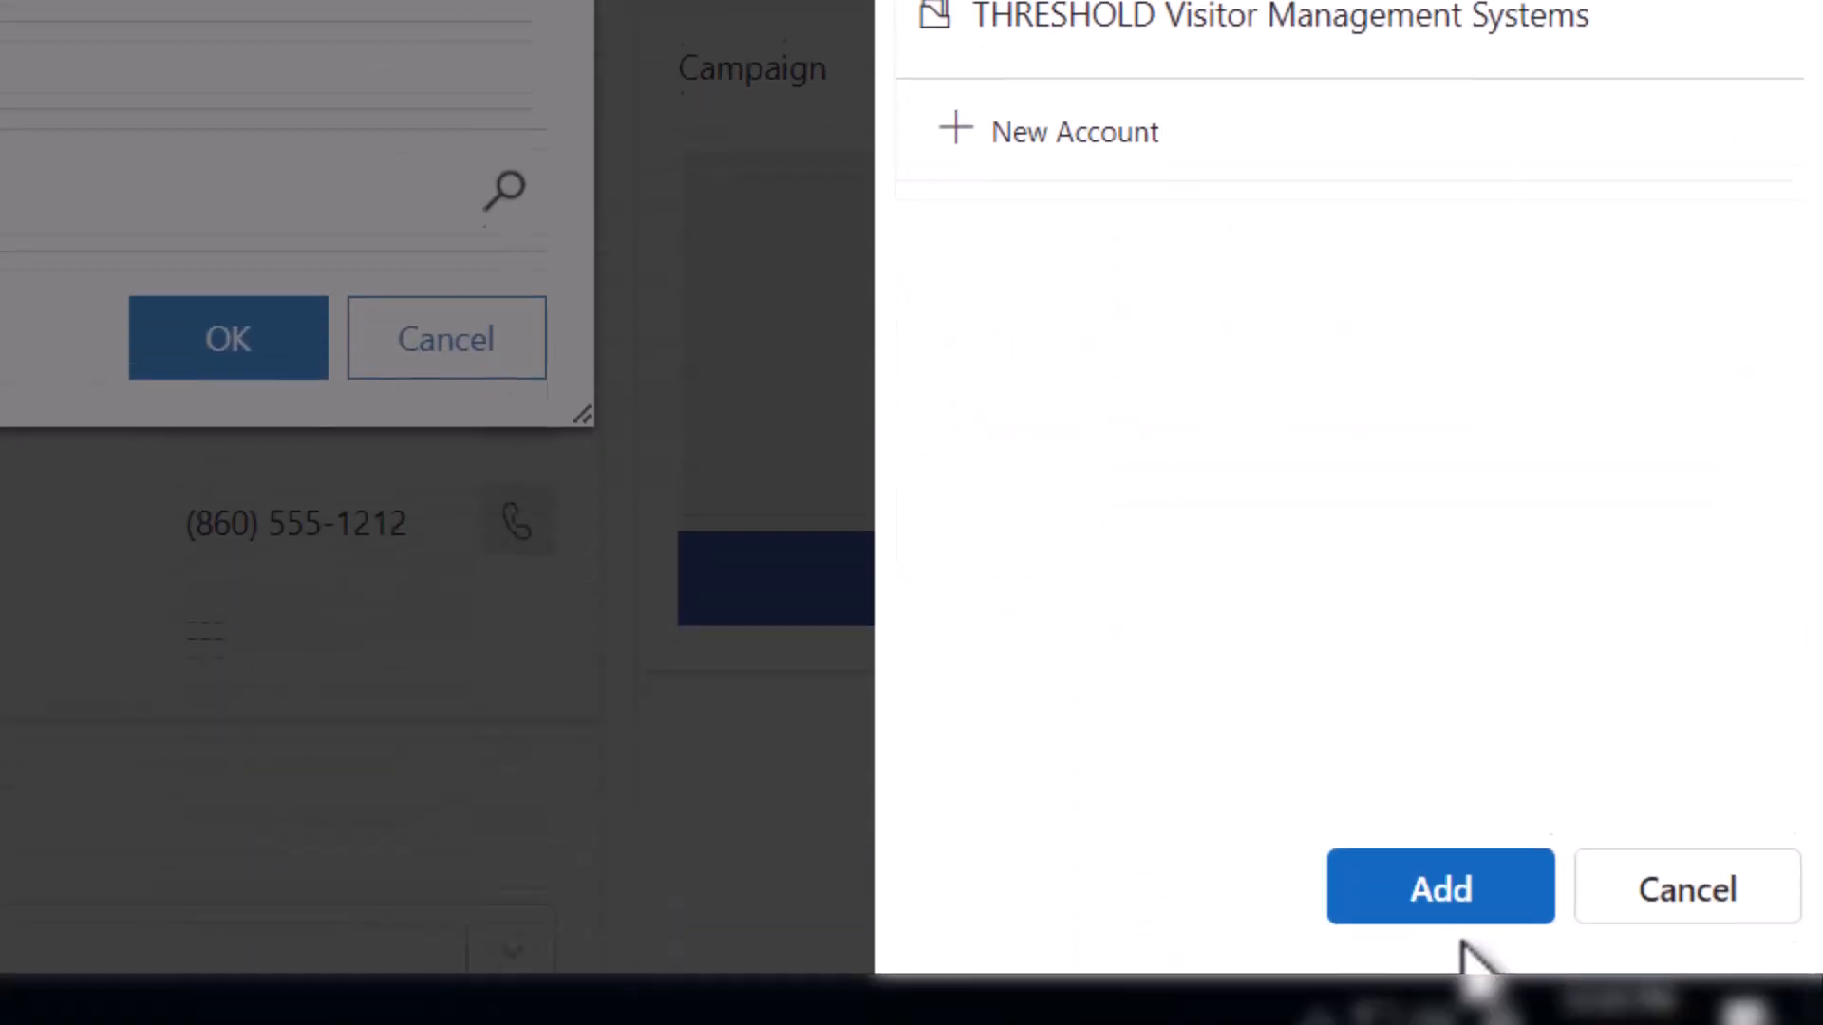
pyautogui.click(1441, 846)
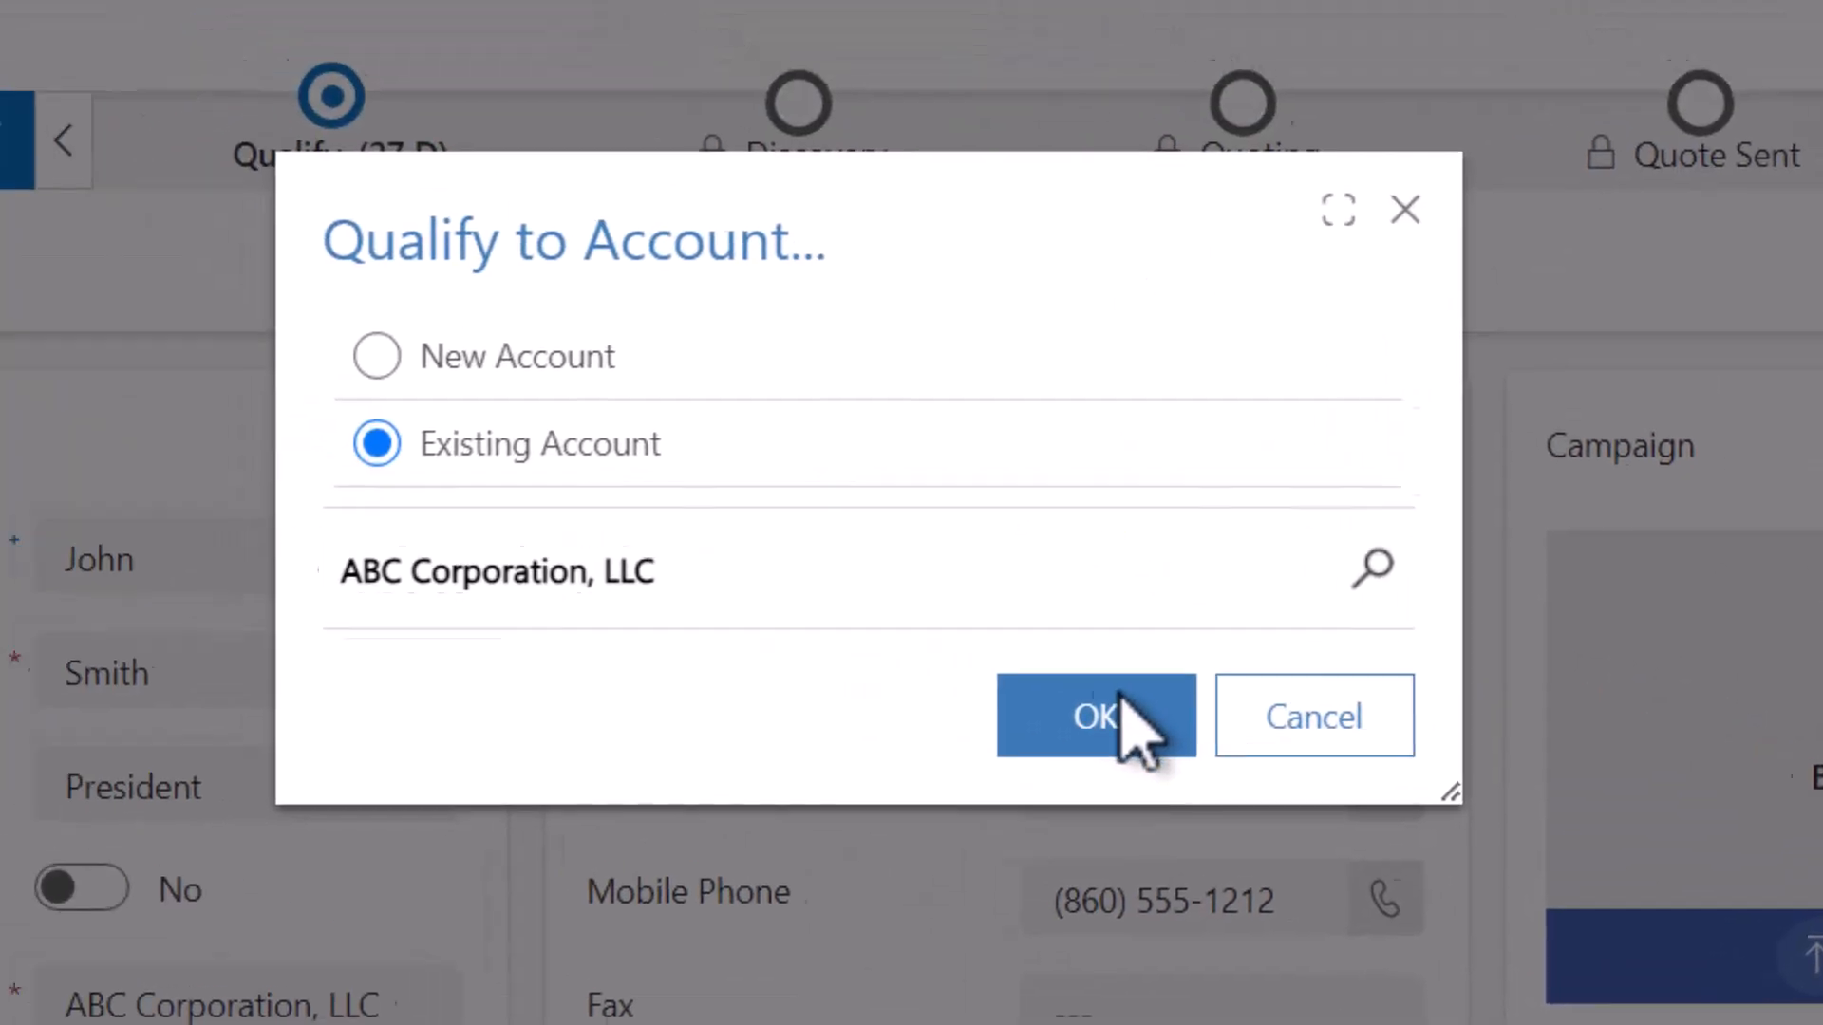
pyautogui.click(393, 375)
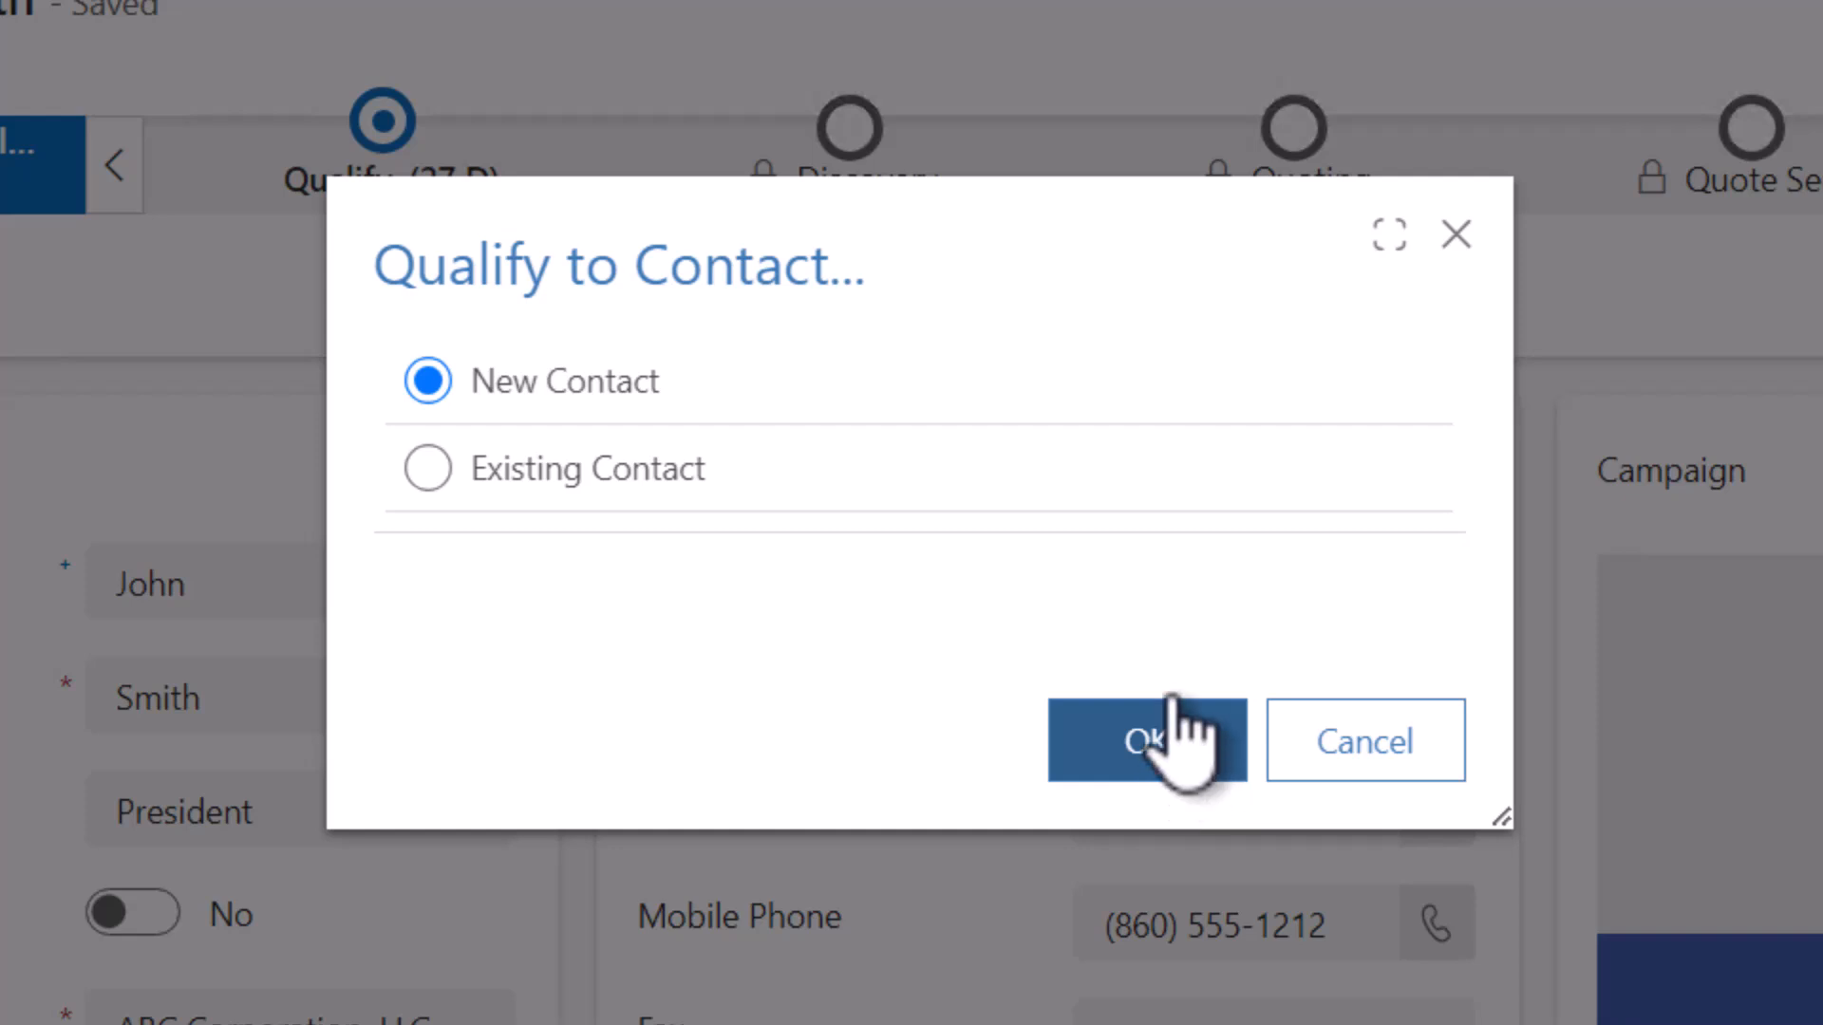
# - Qualify the lead to the existing contact whose name matches the lead
pyautogui.click(429, 468)
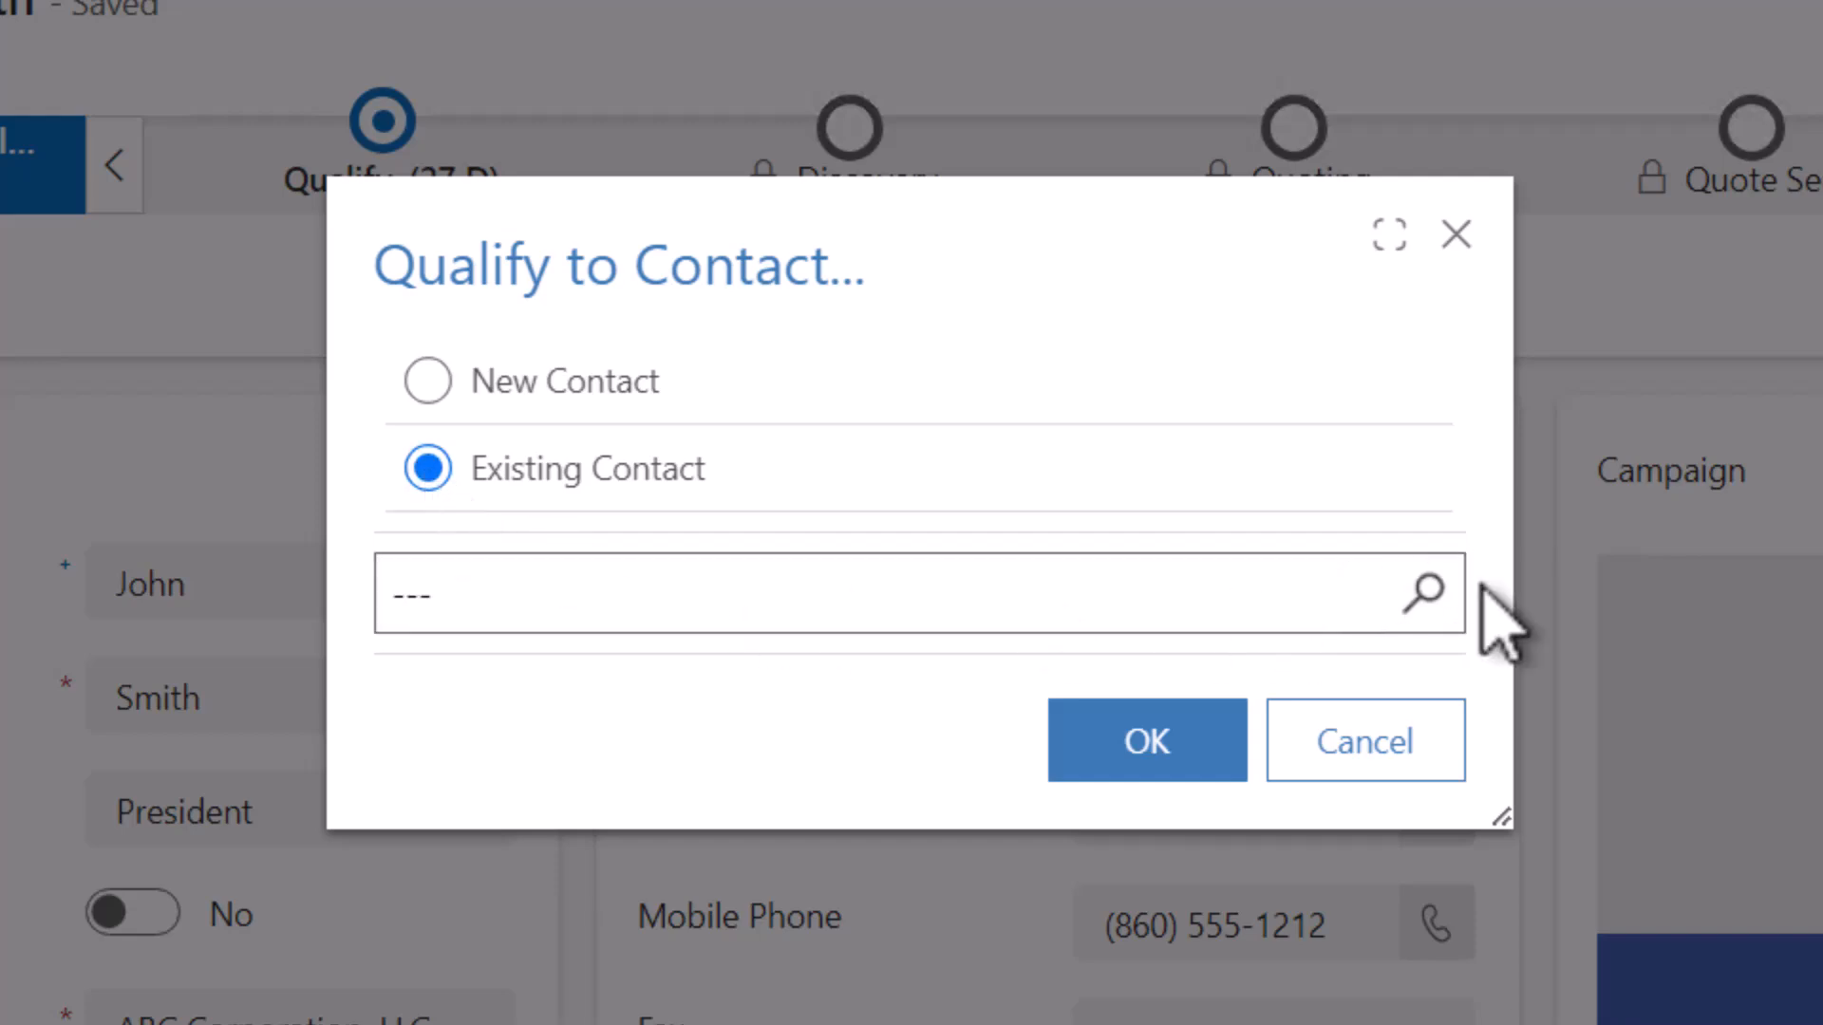
pyautogui.click(1427, 589)
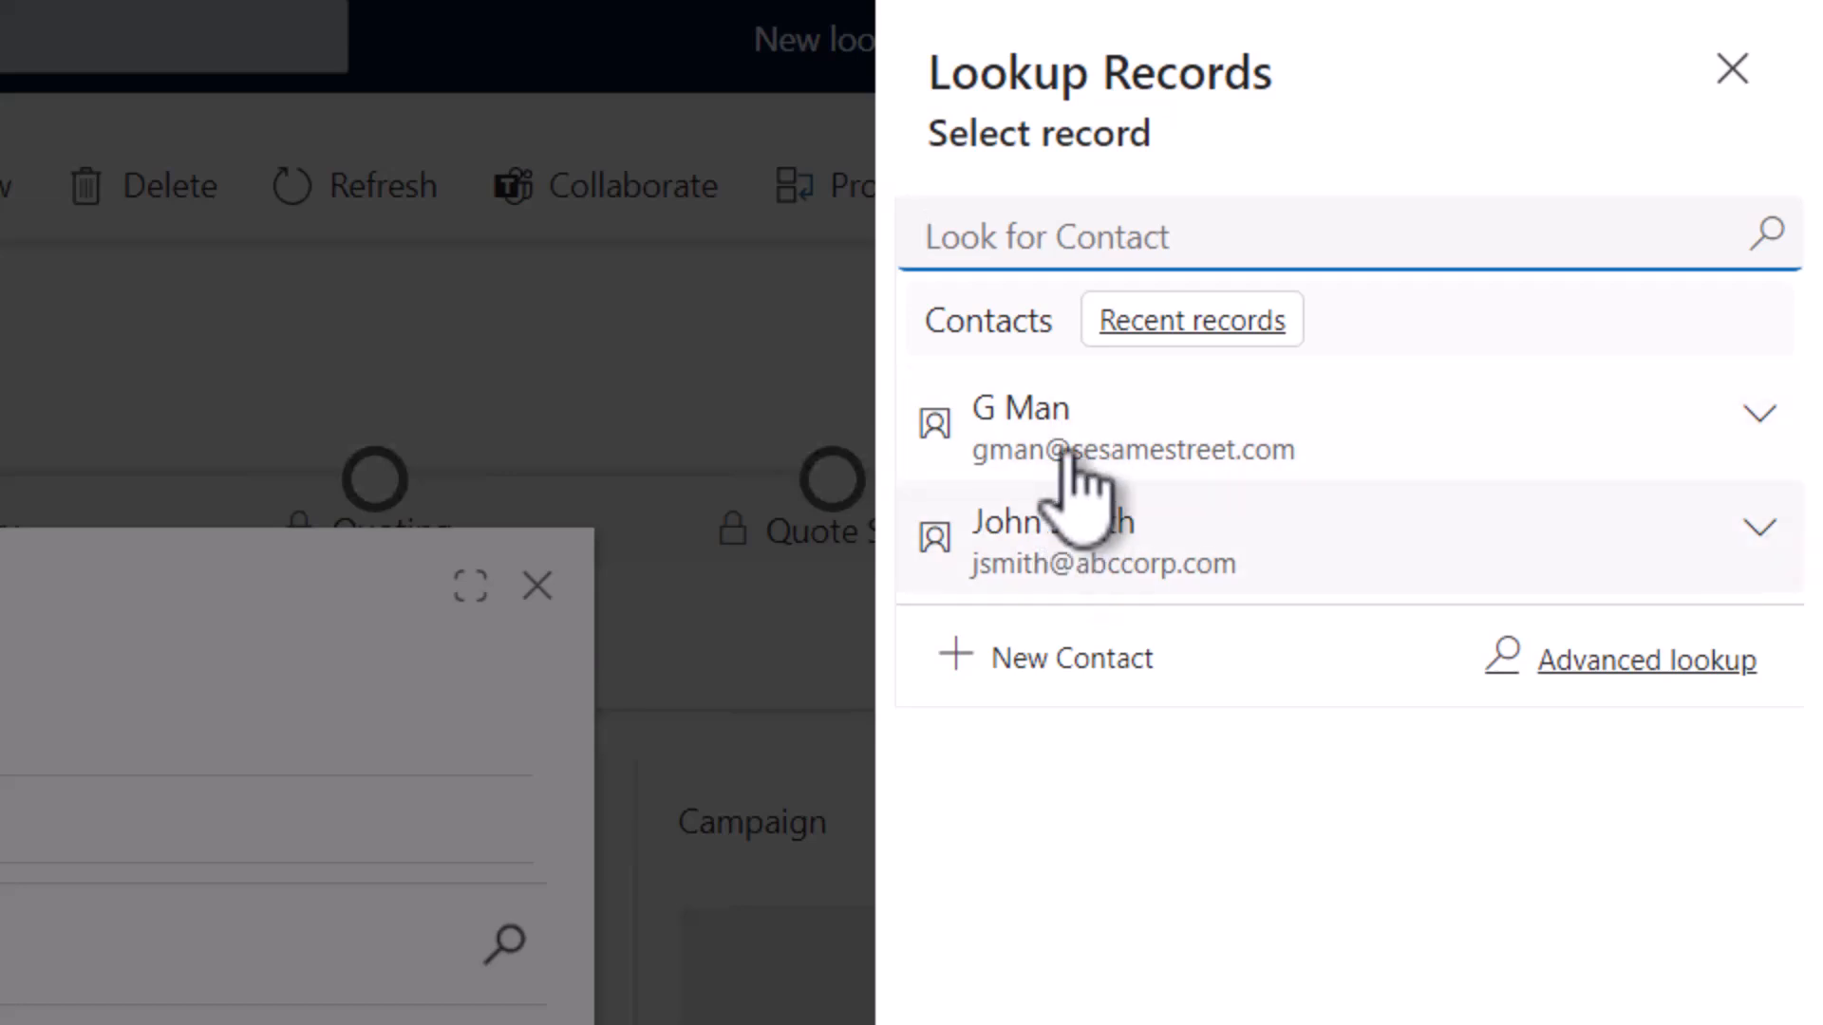
pyautogui.click(1054, 560)
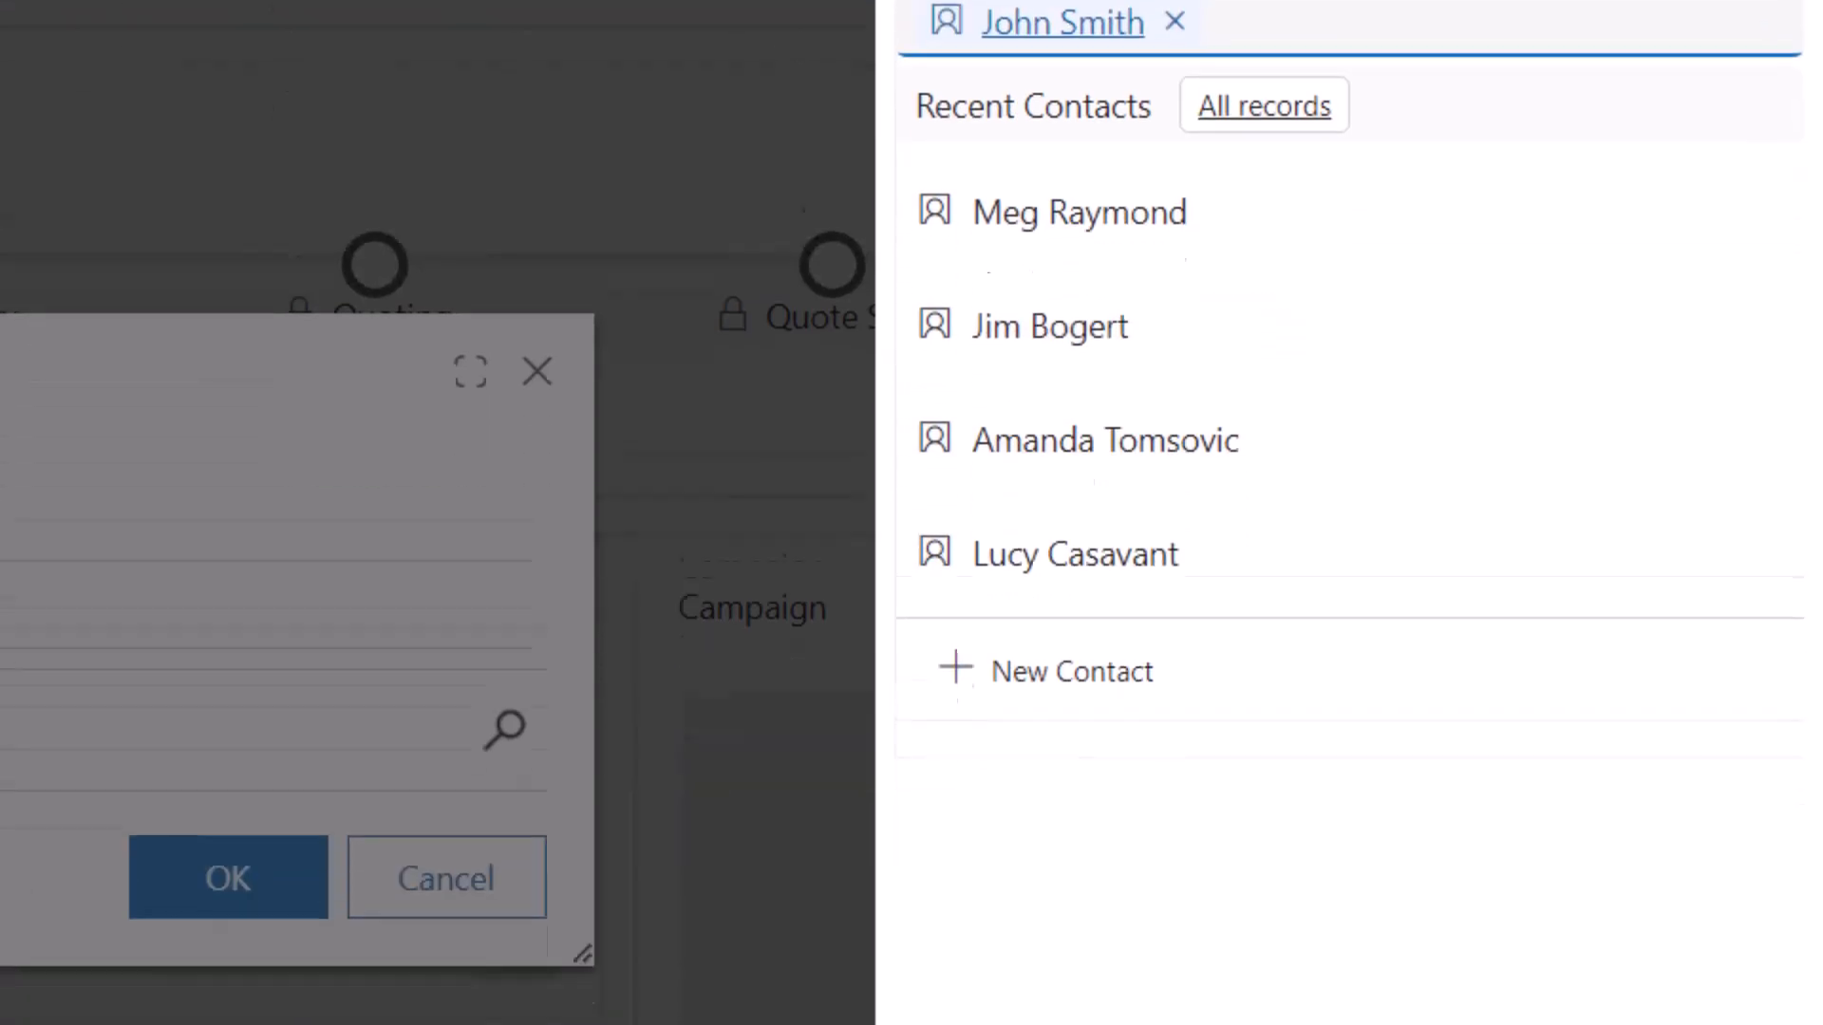
pyautogui.click(1440, 845)
pyautogui.click(233, 308)
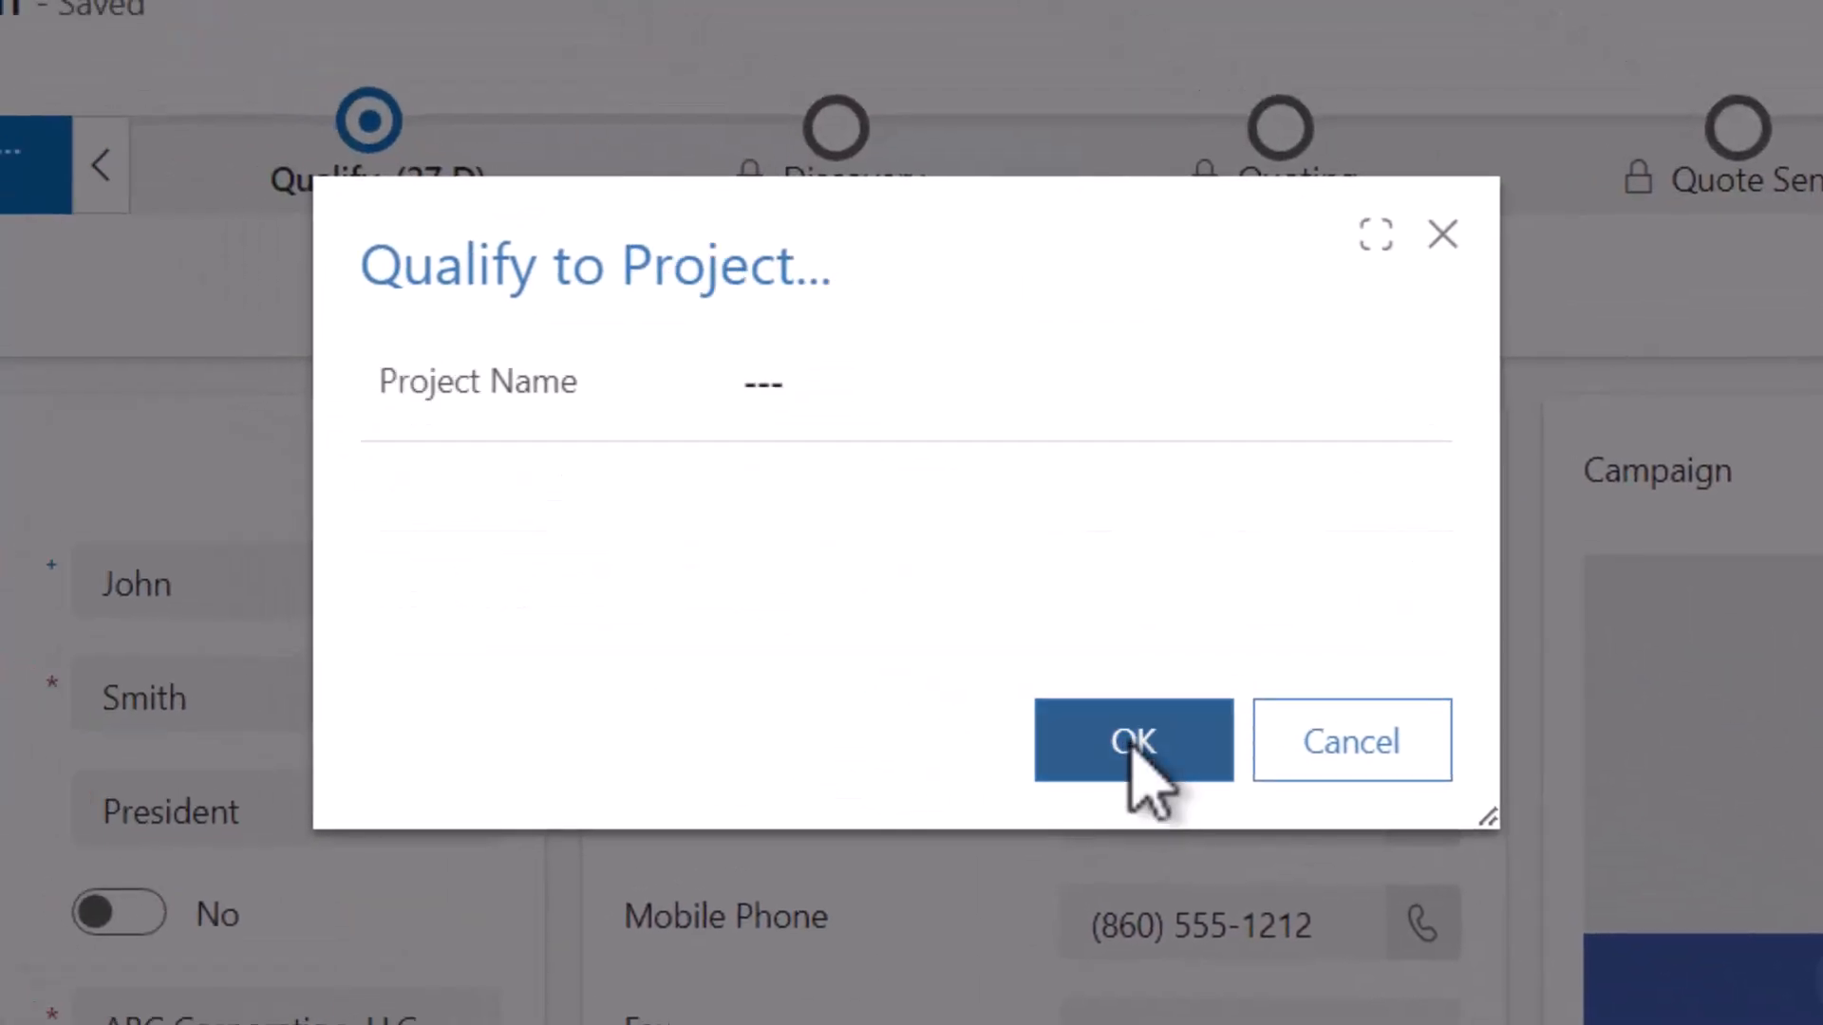
# - Name the new project "CRMPlus365 System", complete the qualification, and review the project's information down to its originating lead
pyautogui.click(785, 366)
pyautogui.write('CRMPlus3')
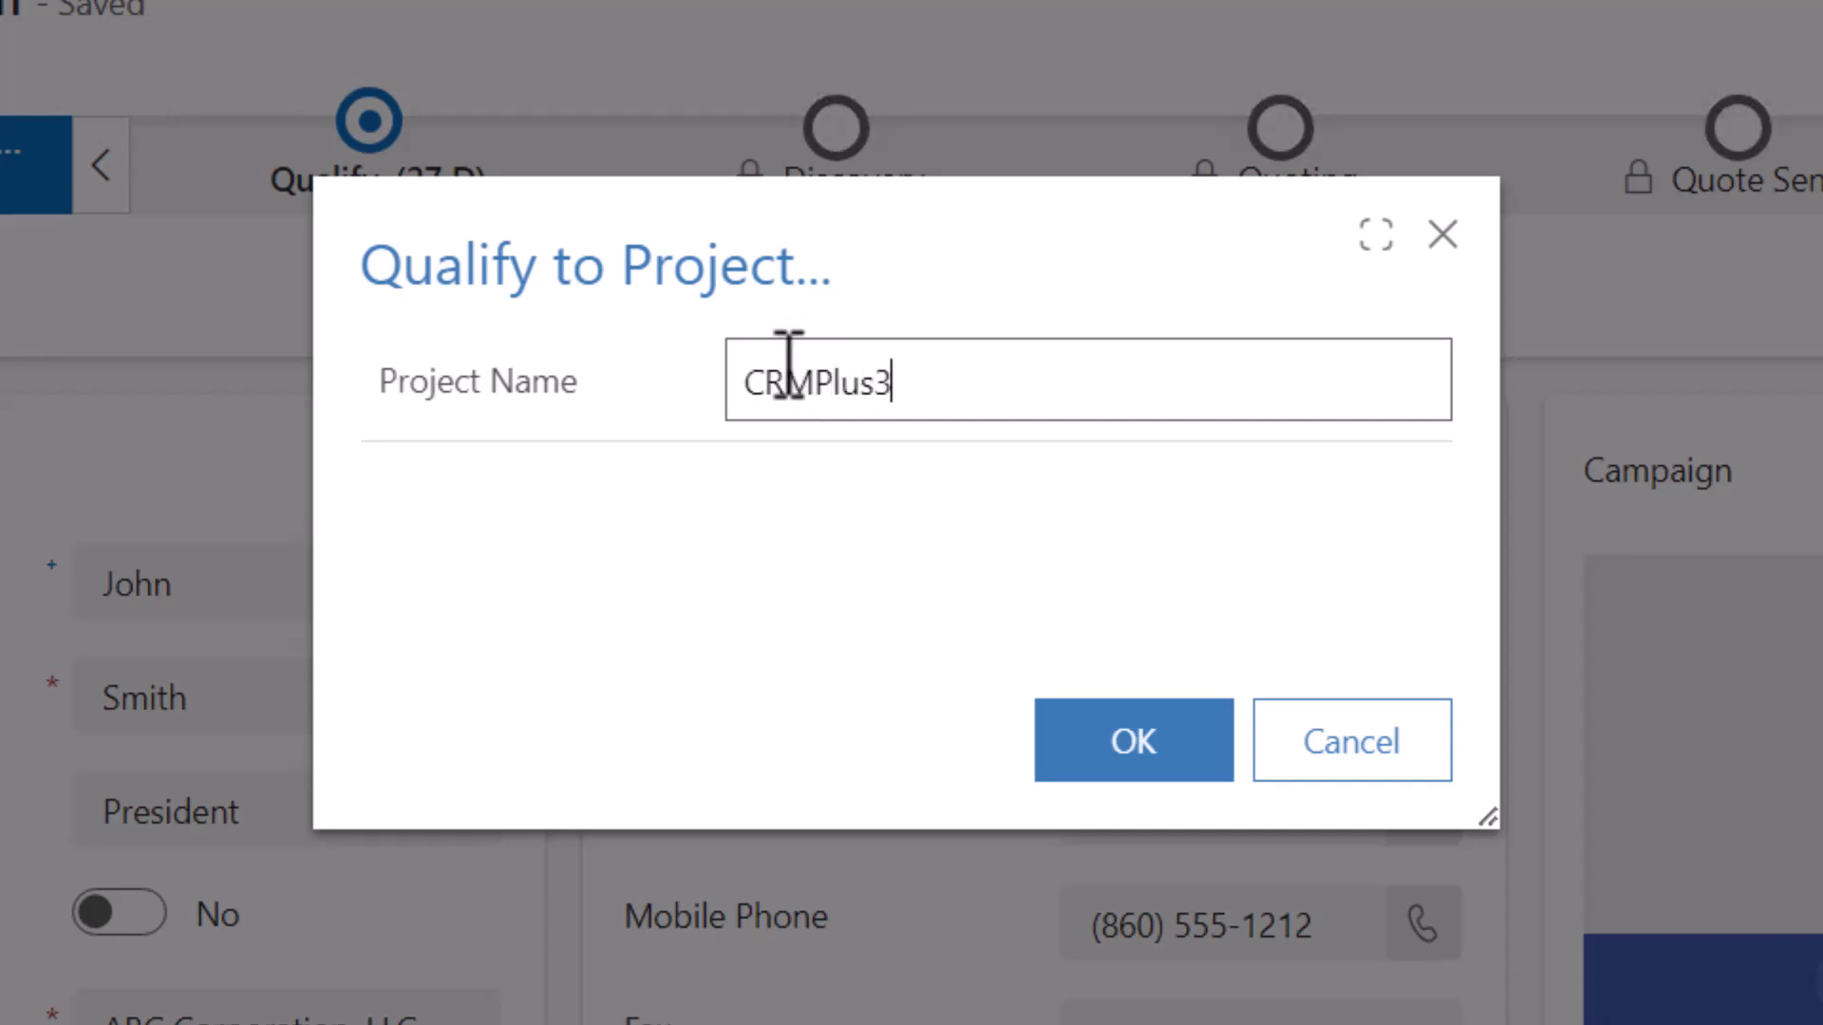
pyautogui.write('65 System')
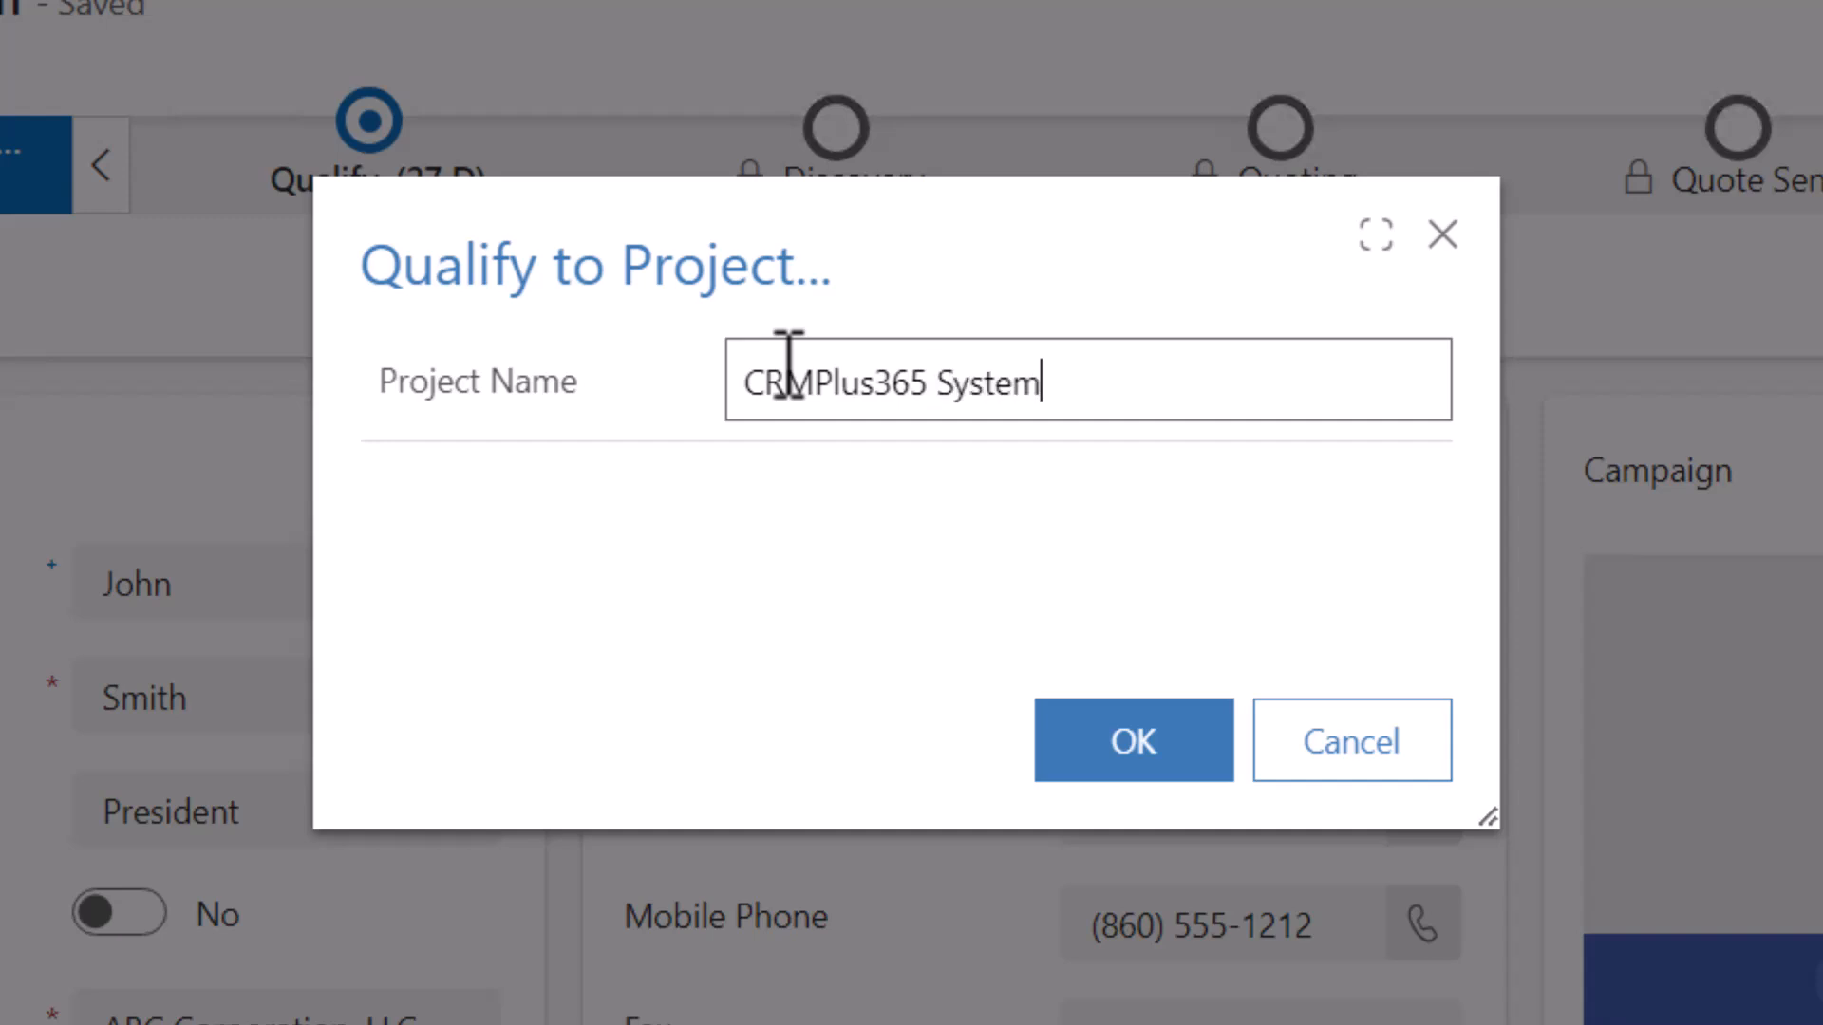
pyautogui.click(1149, 767)
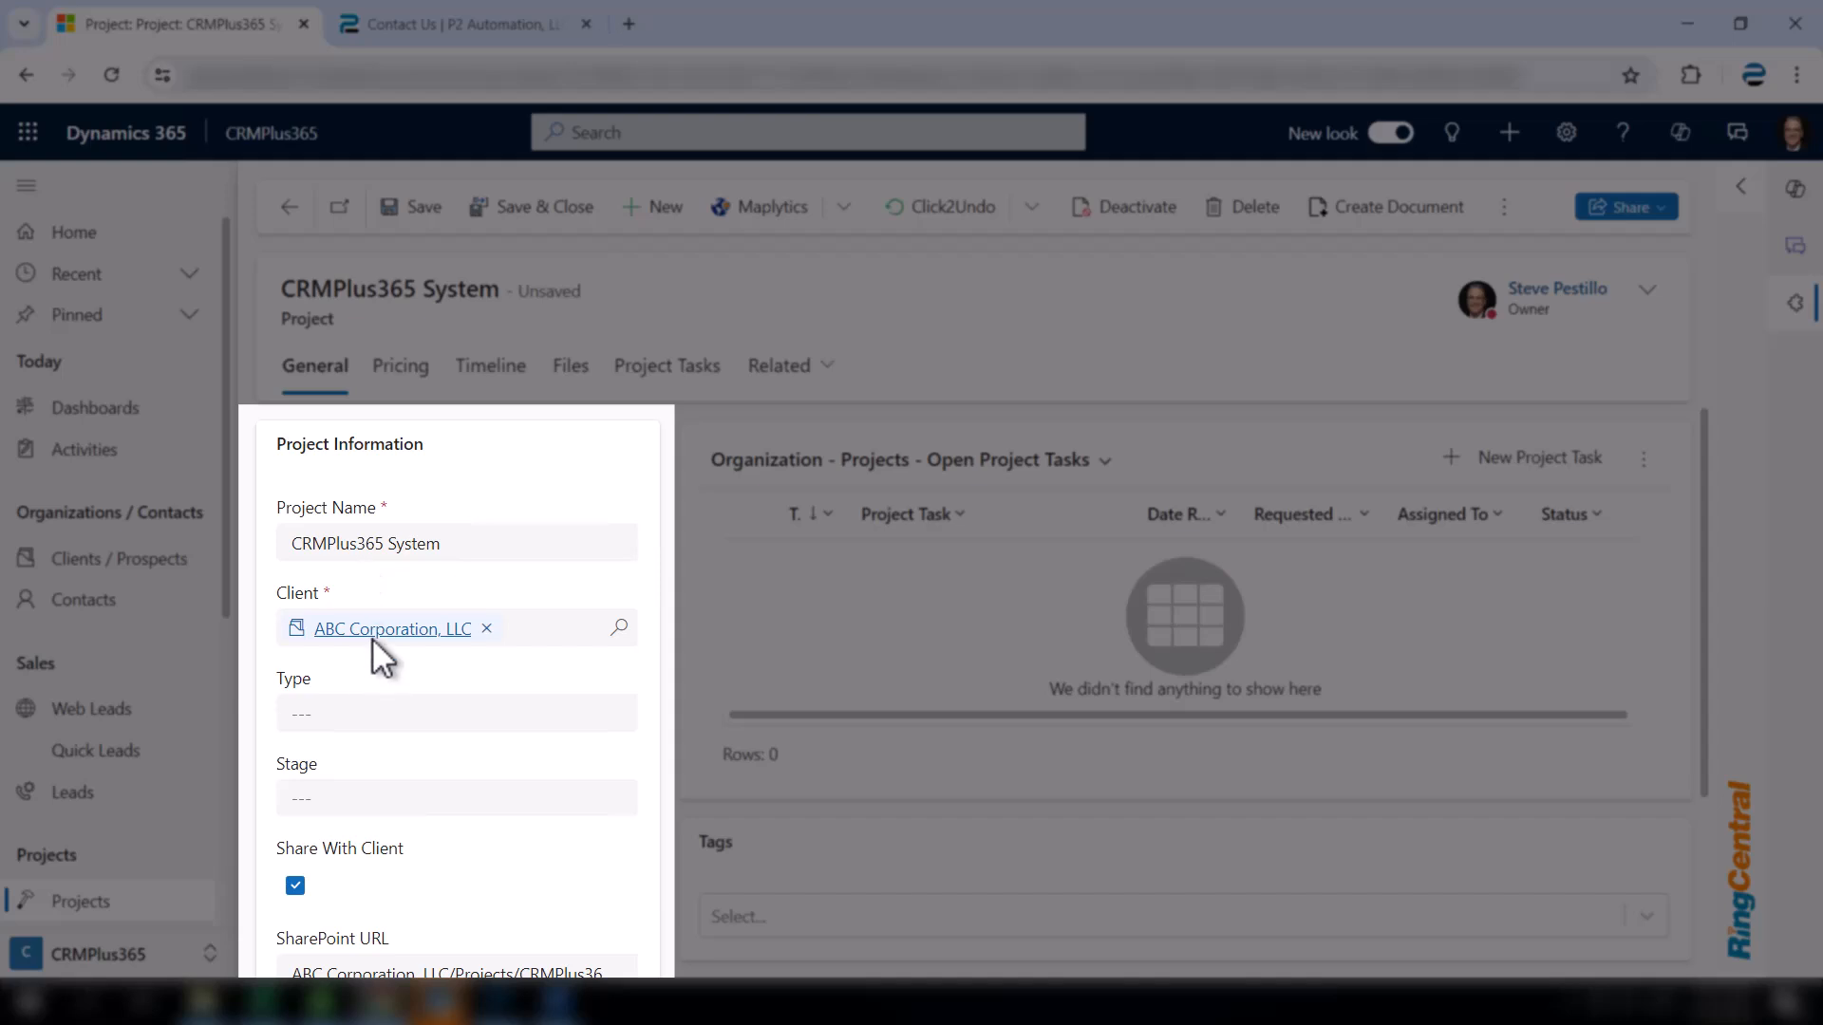
pyautogui.scroll(-3, 413, 691)
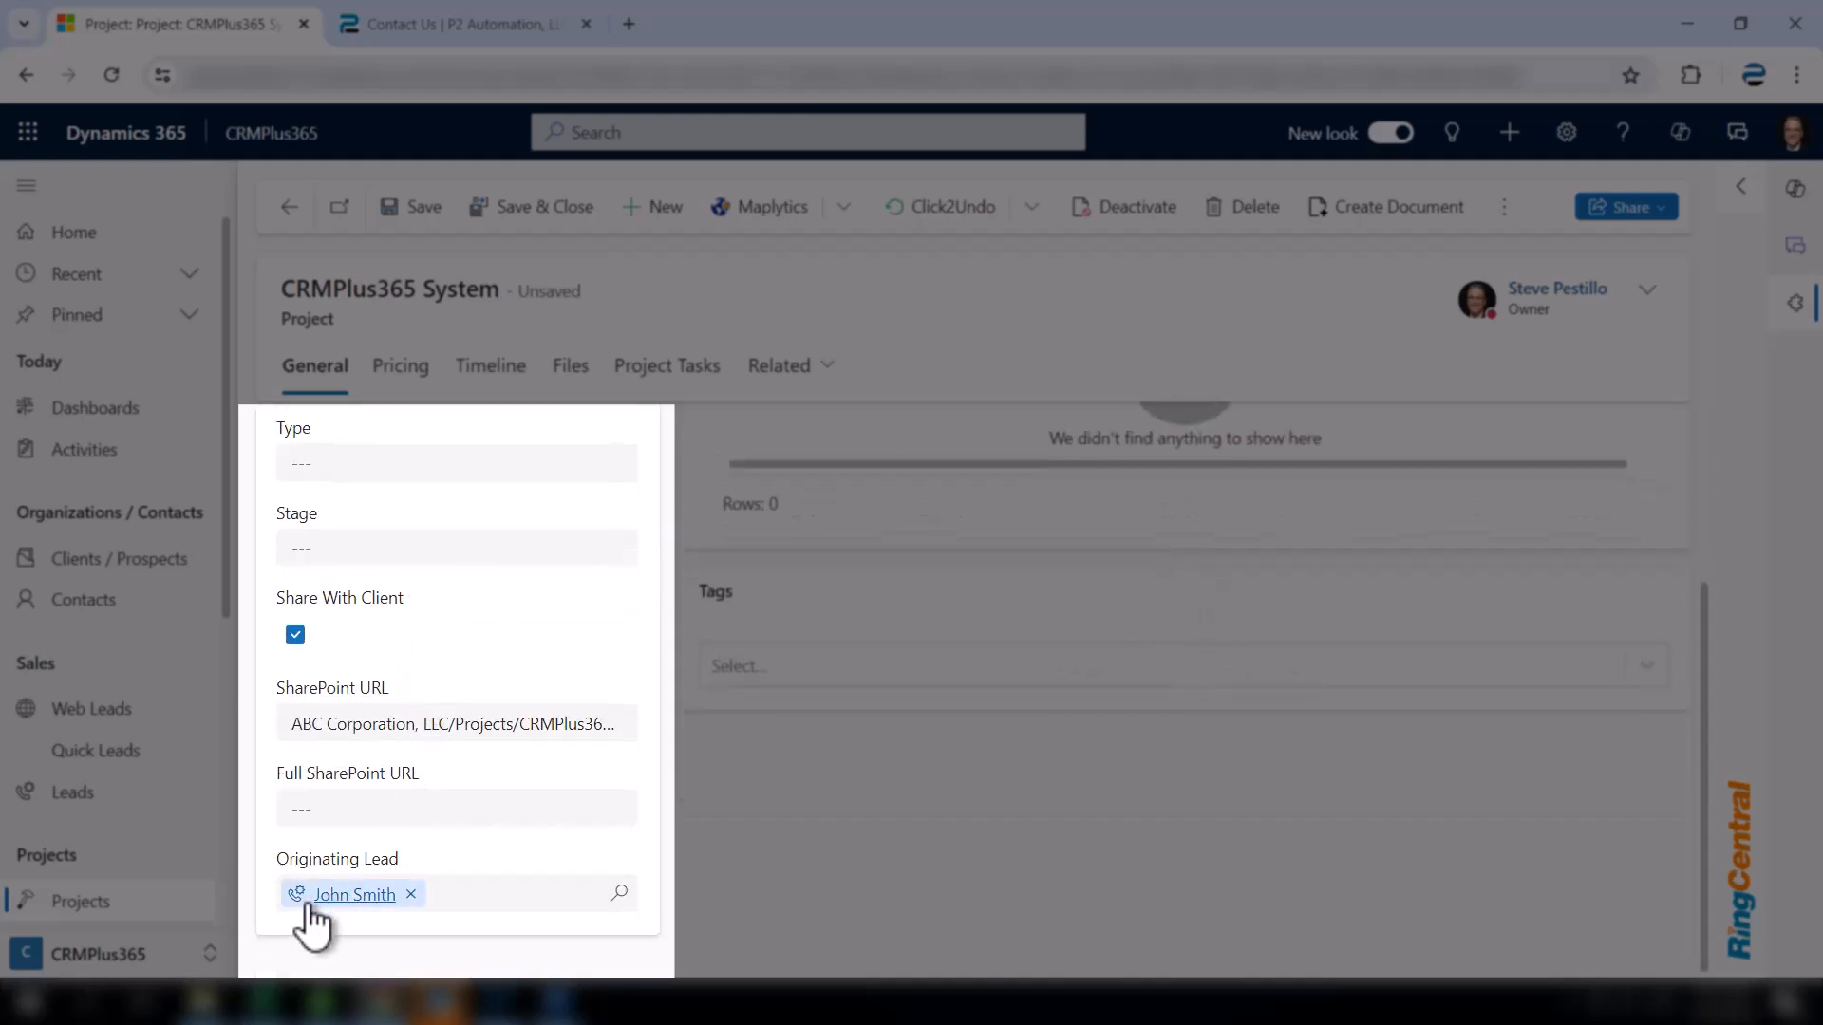